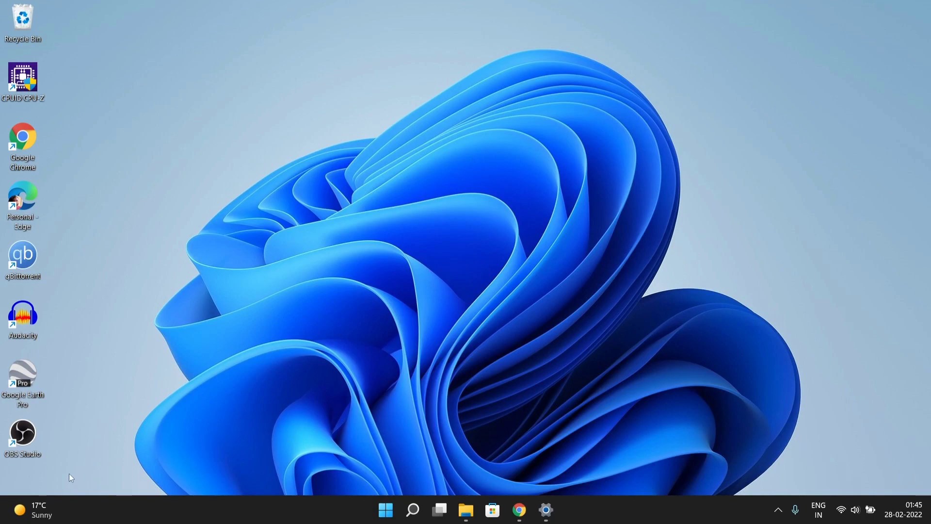
Run wsl --install in an administrator Windows Terminal to install WSL with Ubuntu.
right_click(386, 509)
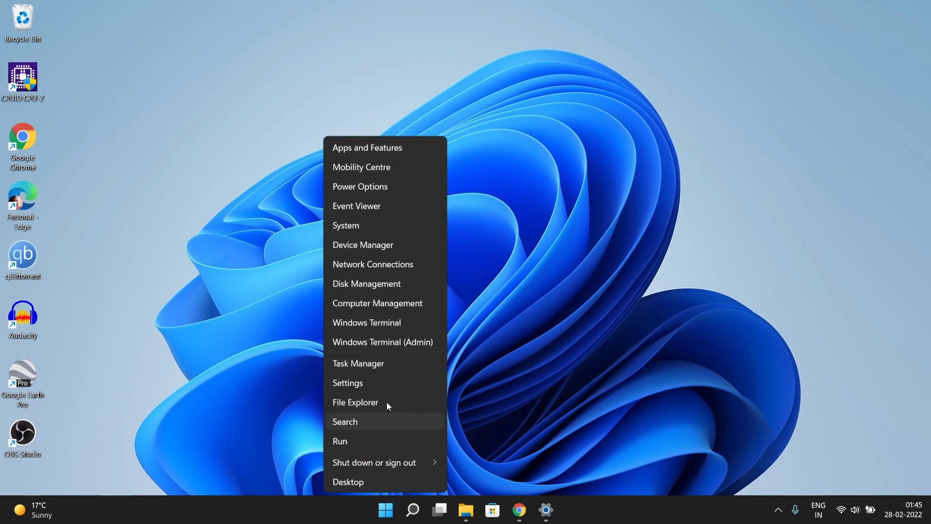
click(394, 345)
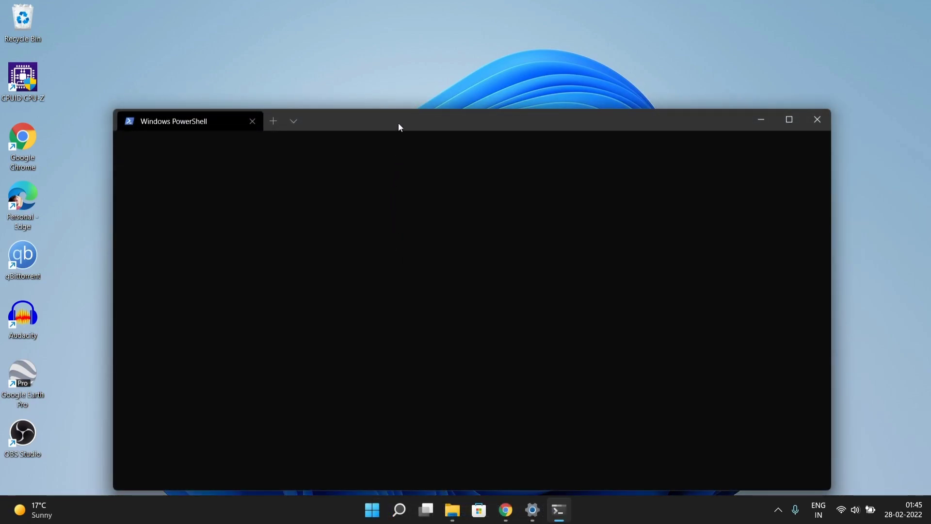
drag(398, 124, 409, 89)
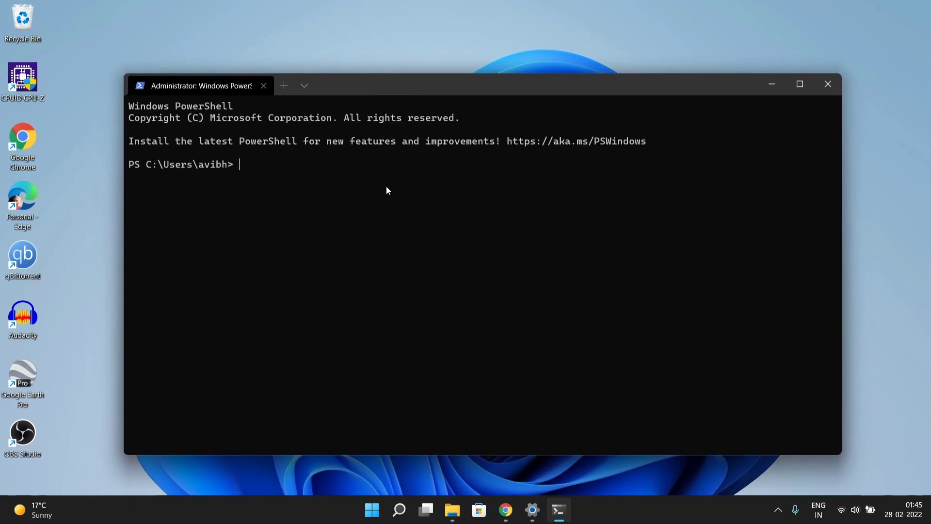
text(ws)
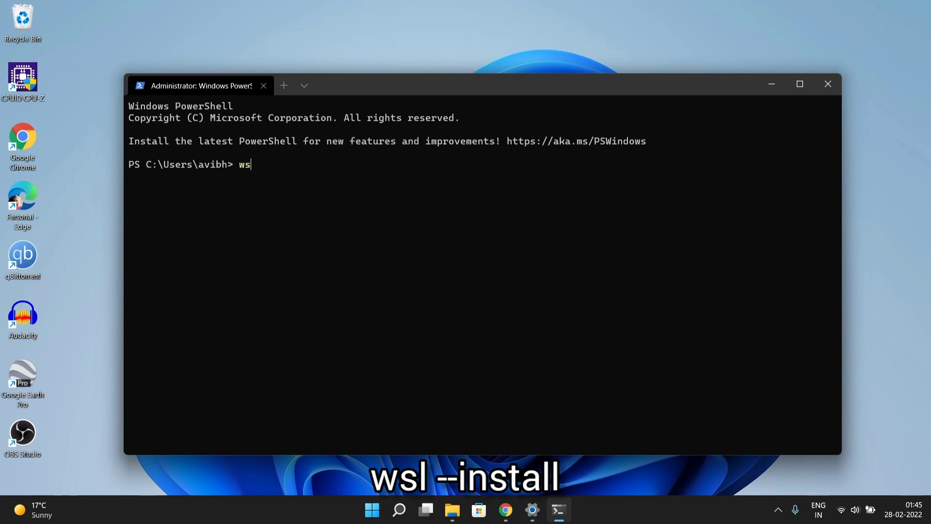
text(l --install)
key(Return)
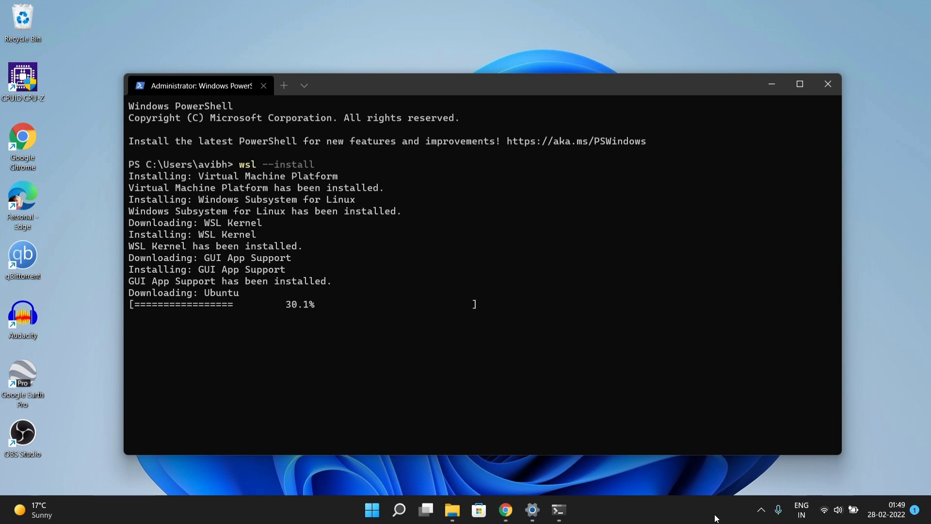
click(760, 510)
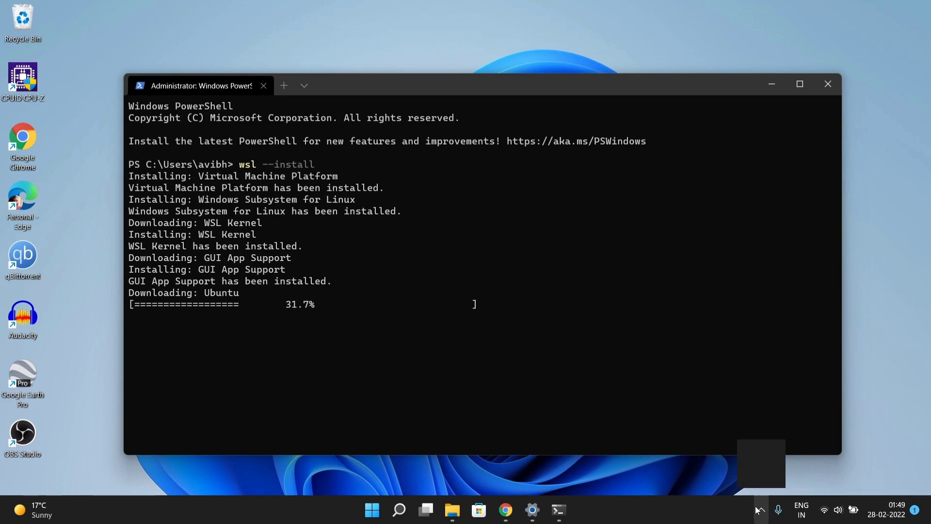
On cros.tech, search for the zork board and expand its Recovery Images list.
right_click(750, 476)
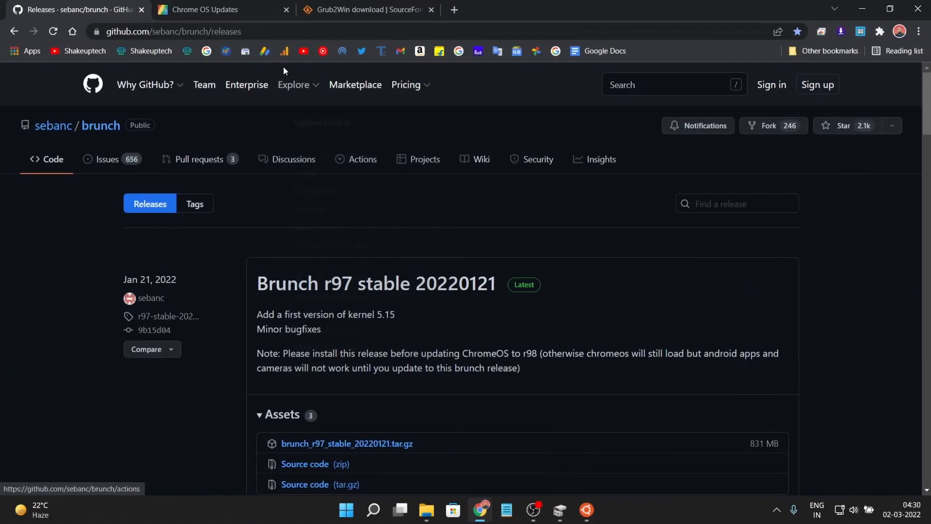
scroll(285, 252, down, 5)
scroll(312, 302, up, 1)
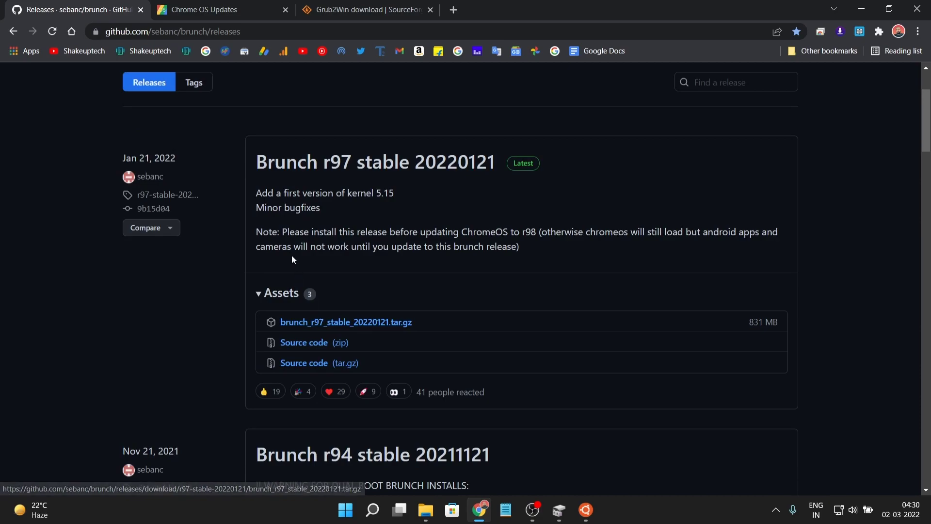
scroll(292, 255, up, 3)
click(193, 6)
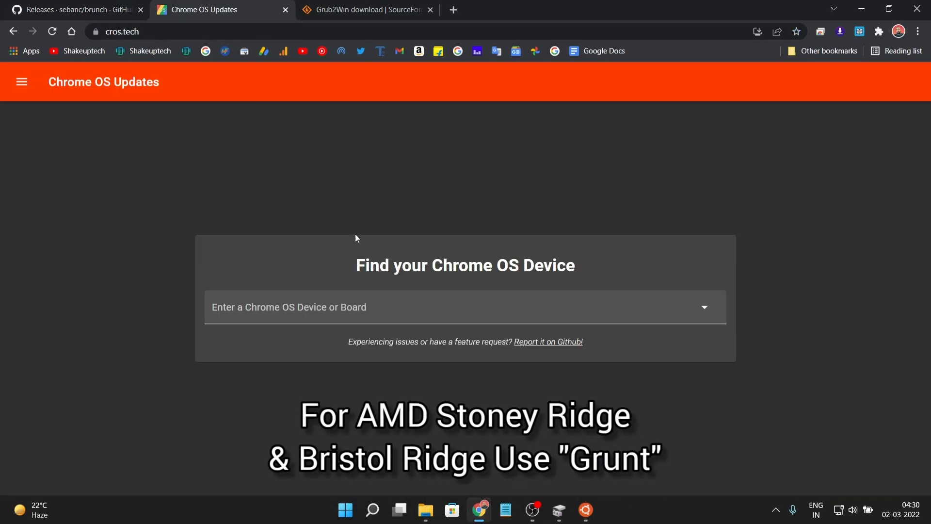
click(323, 300)
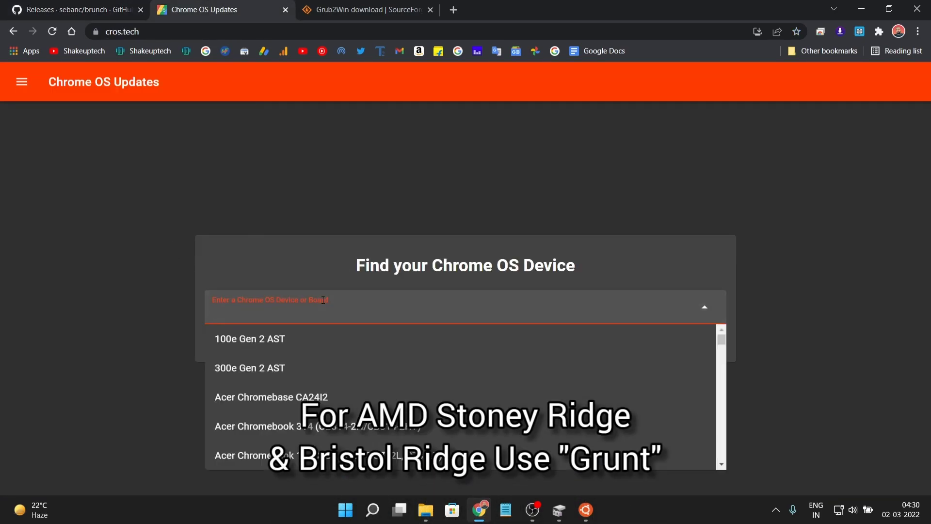
text(zork)
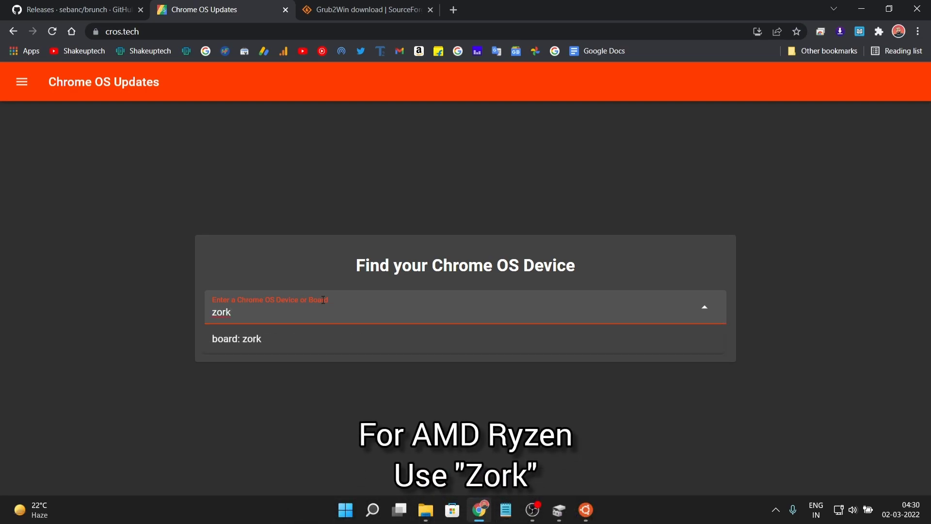
click(313, 339)
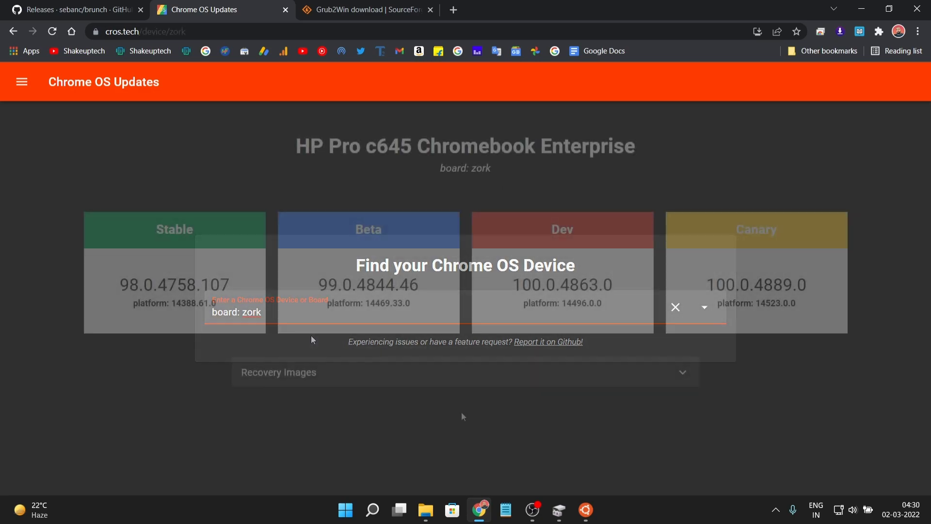
click(345, 381)
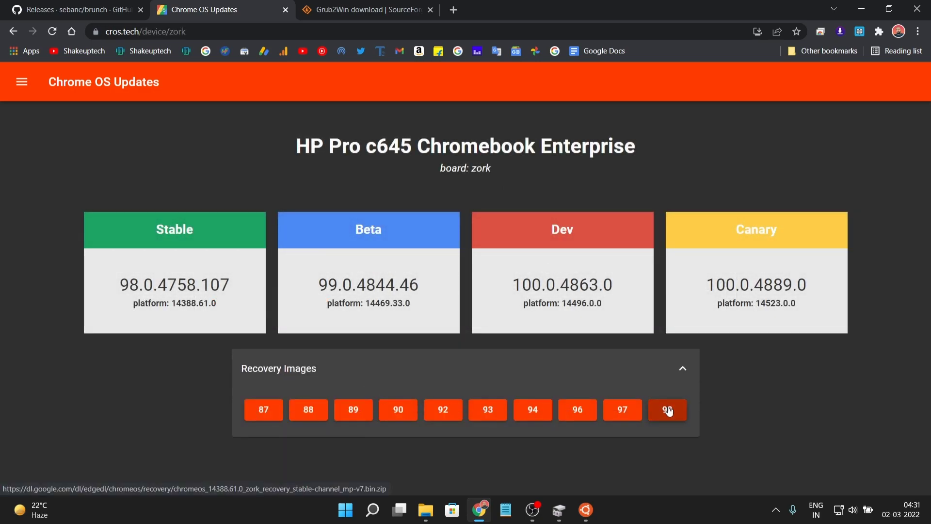
Download grub2win.zip from the Grub2Win SourceForge Files list.
click(18, 90)
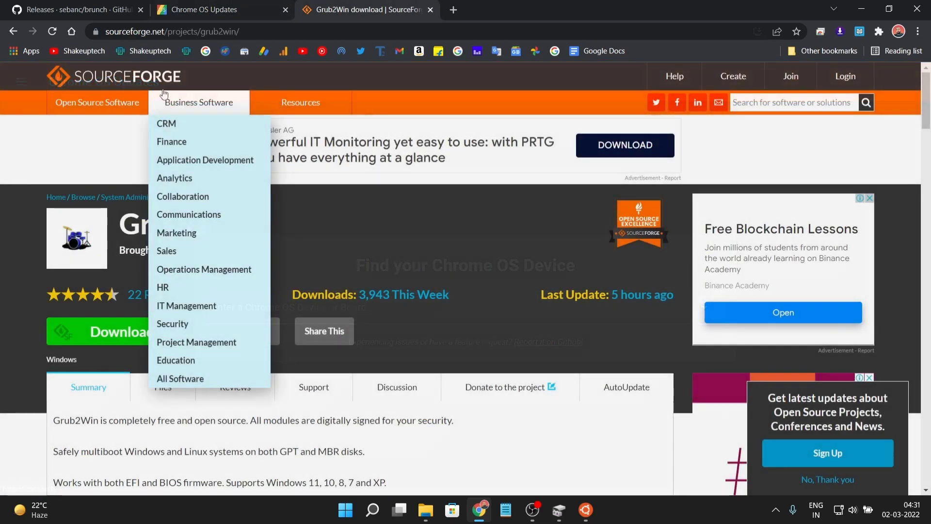
mouse_move(168, 221)
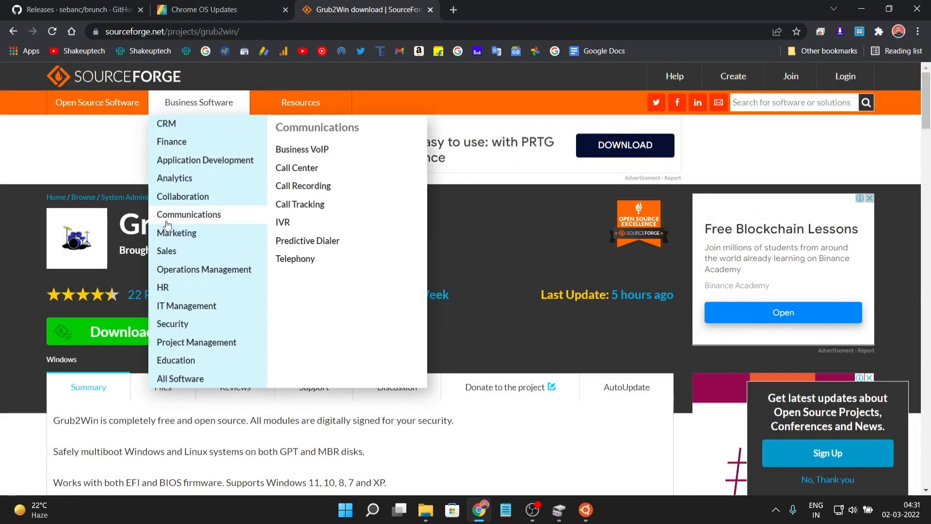
click(163, 387)
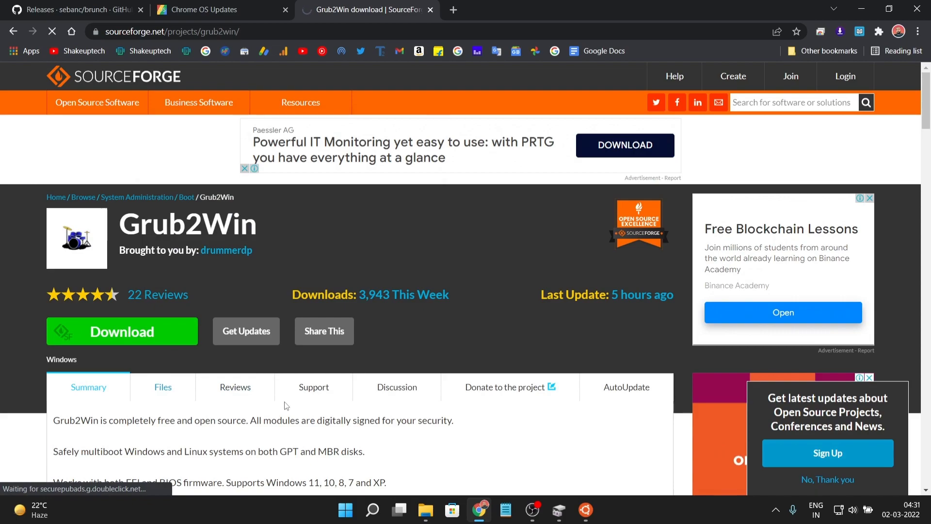
scroll(191, 401, down, 4)
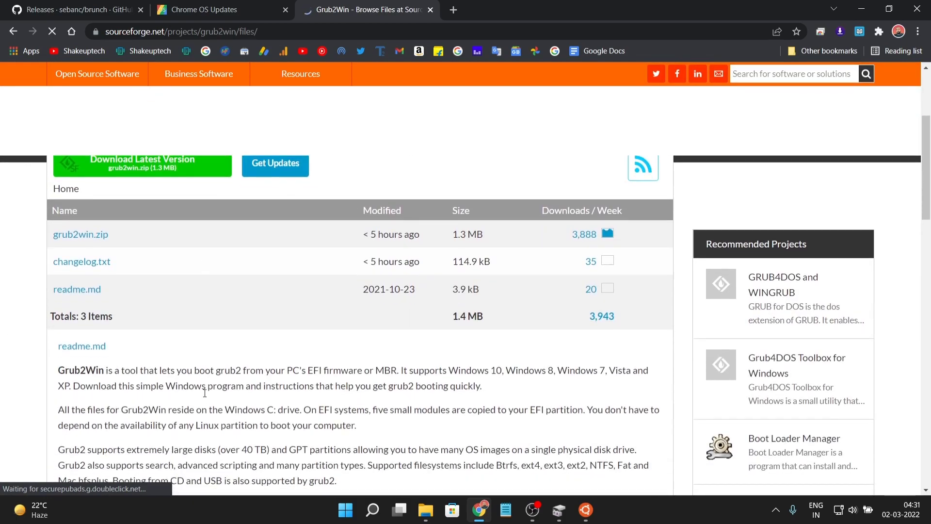
click(88, 237)
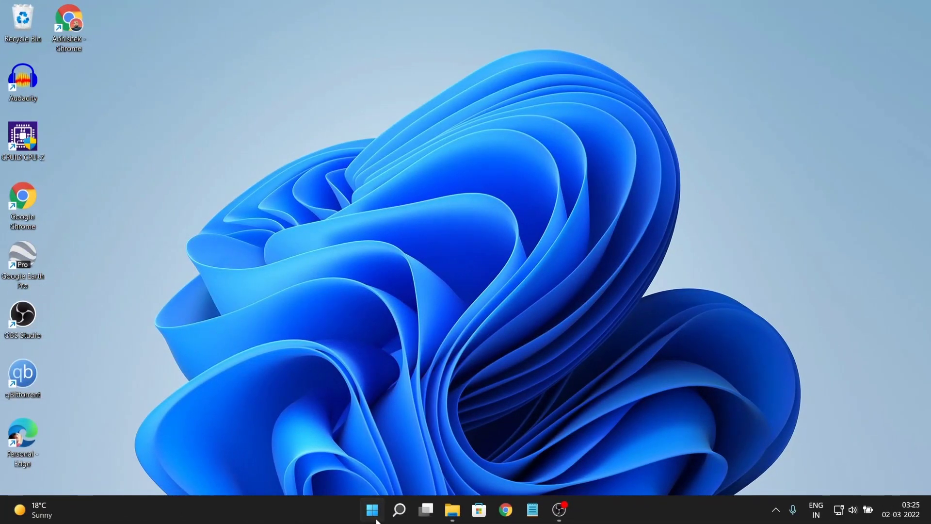
Open Disk Management and shrink Main (D:) by 55000 MB.
right_click(372, 509)
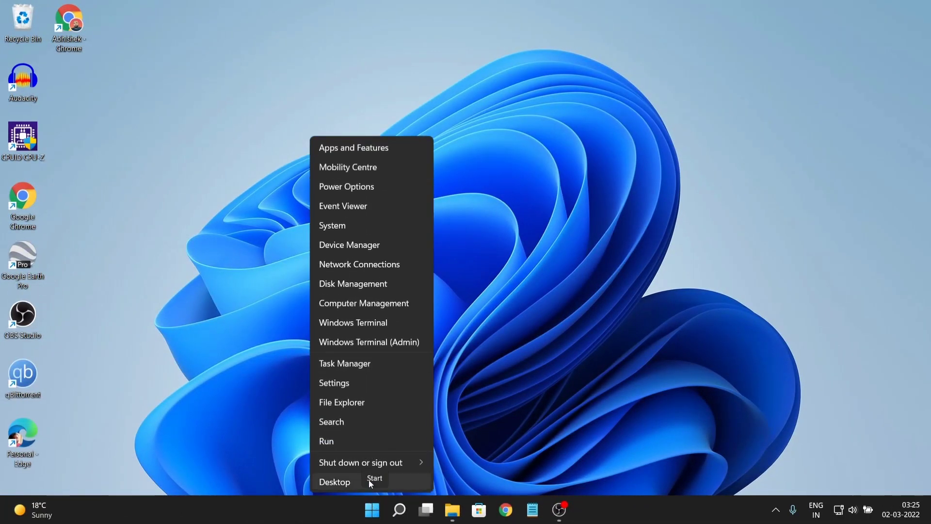
click(368, 290)
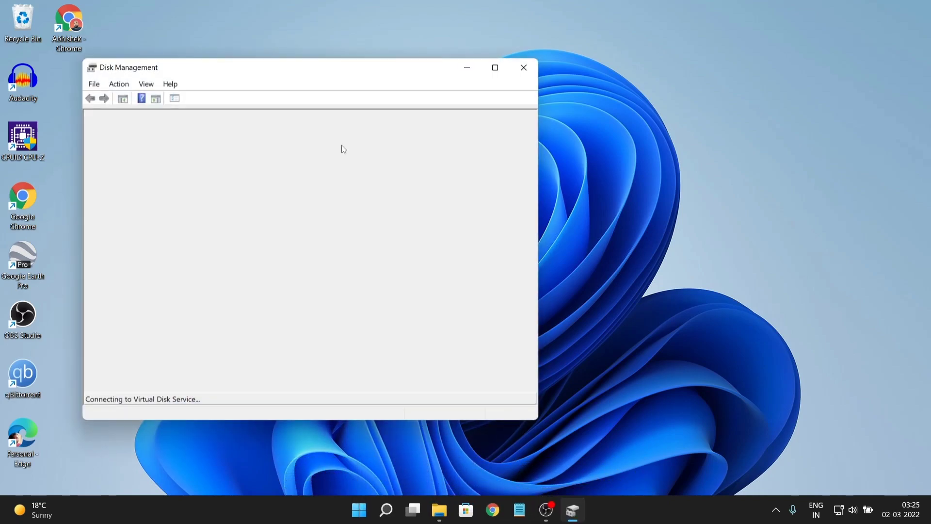
drag(324, 71, 523, 75)
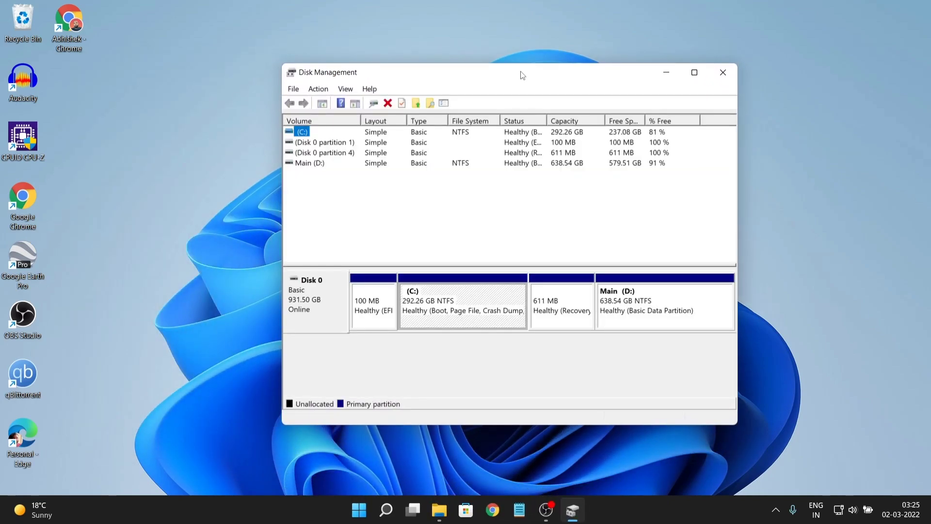
click(695, 72)
click(672, 242)
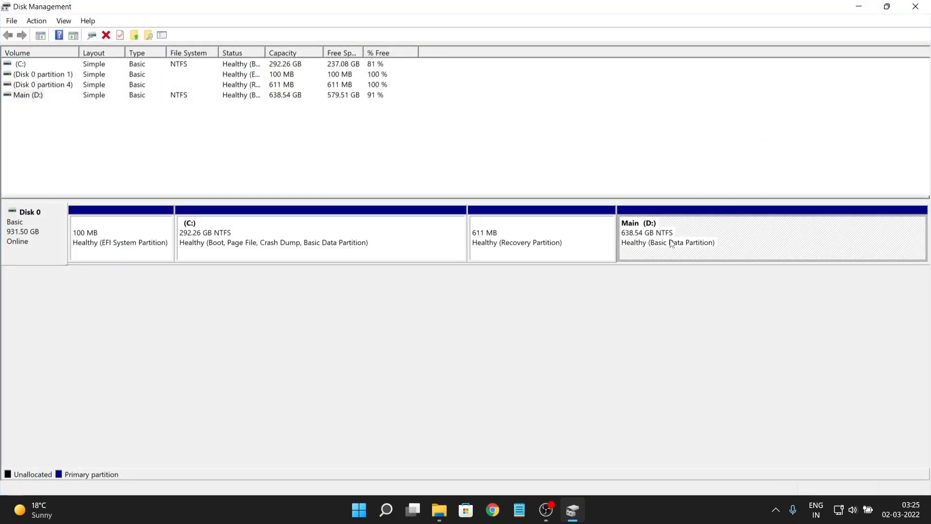
right_click(672, 242)
click(719, 338)
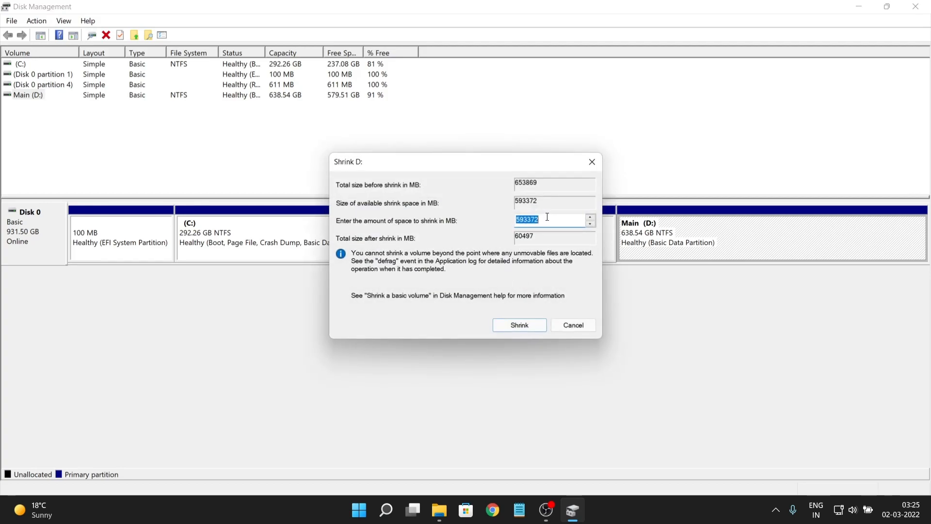
text(55000)
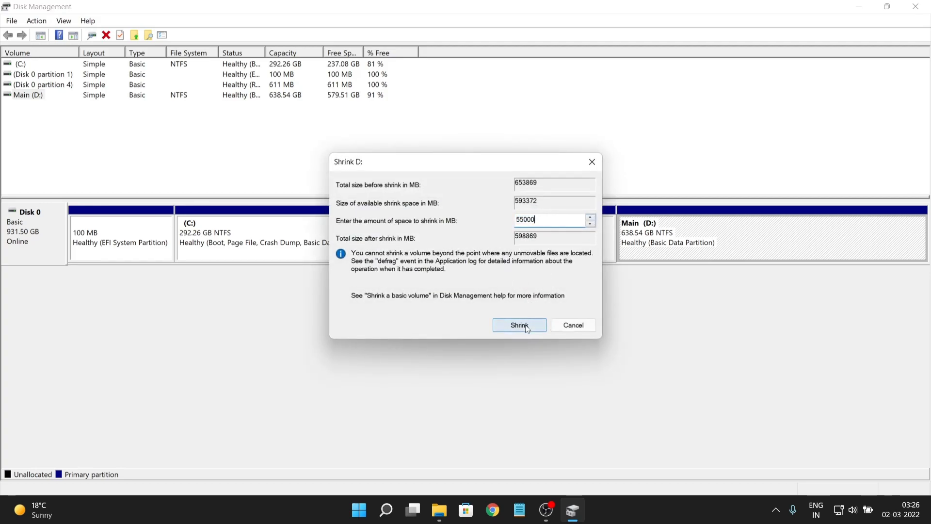
click(524, 324)
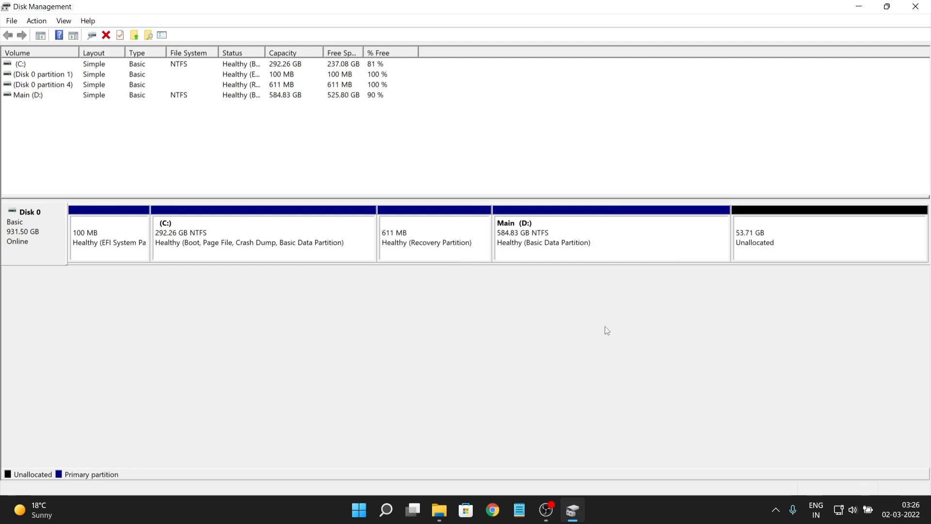
Create a new simple volume E: on the unallocated space using all default wizard settings.
right_click(771, 248)
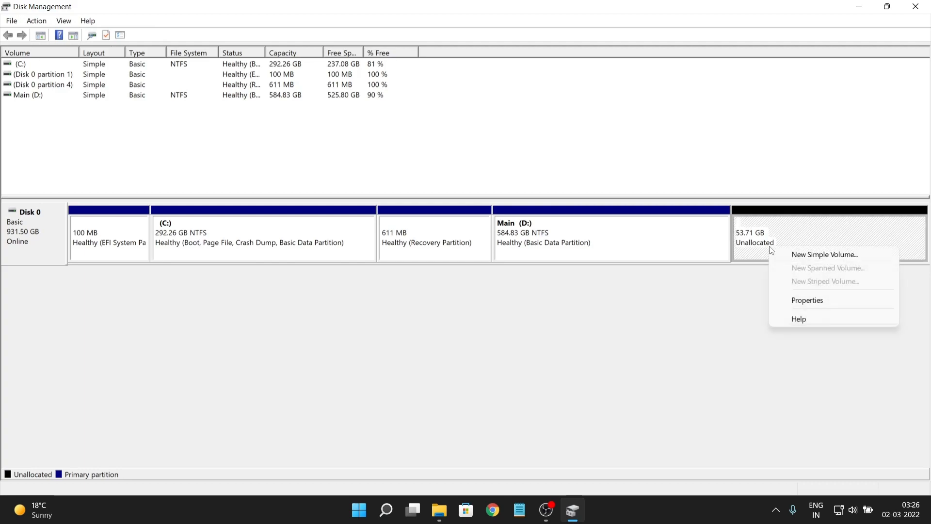
click(798, 254)
click(240, 281)
click(240, 284)
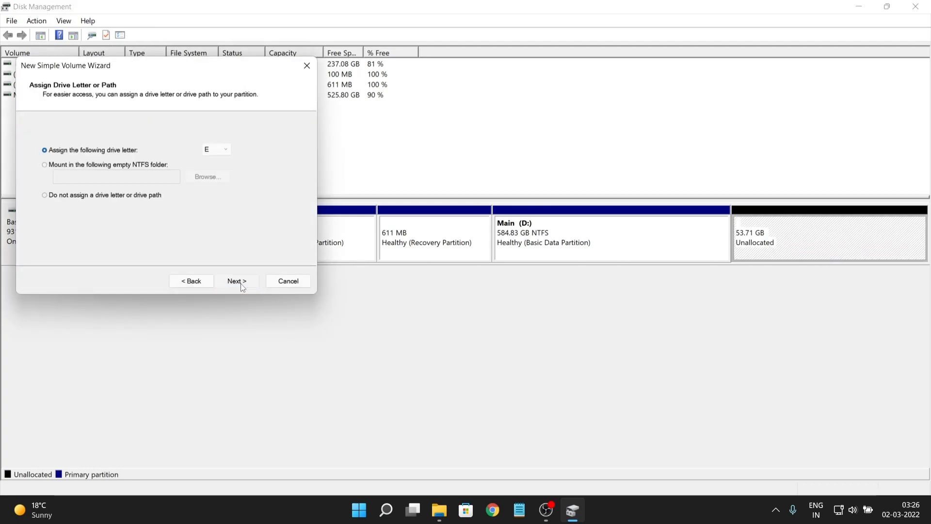
click(240, 284)
click(241, 283)
click(240, 283)
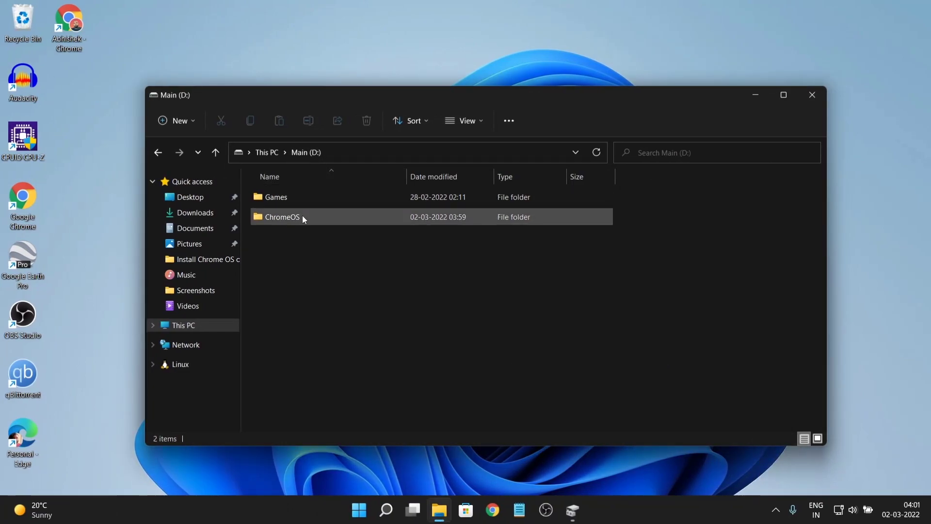
Open the ChromeOS folder on Main (D:) showing the Brunch and recovery archives, then call up the Start quick-link menu.
double_click(303, 217)
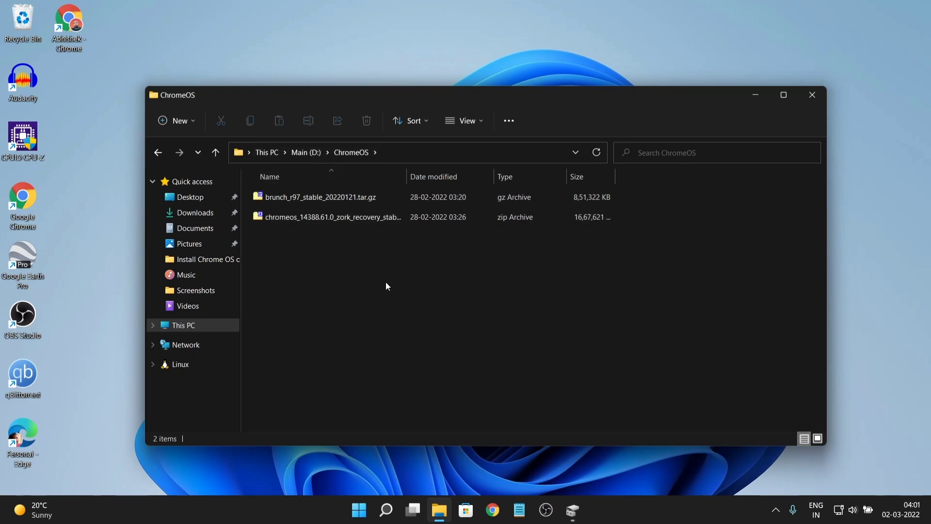
right_click(360, 508)
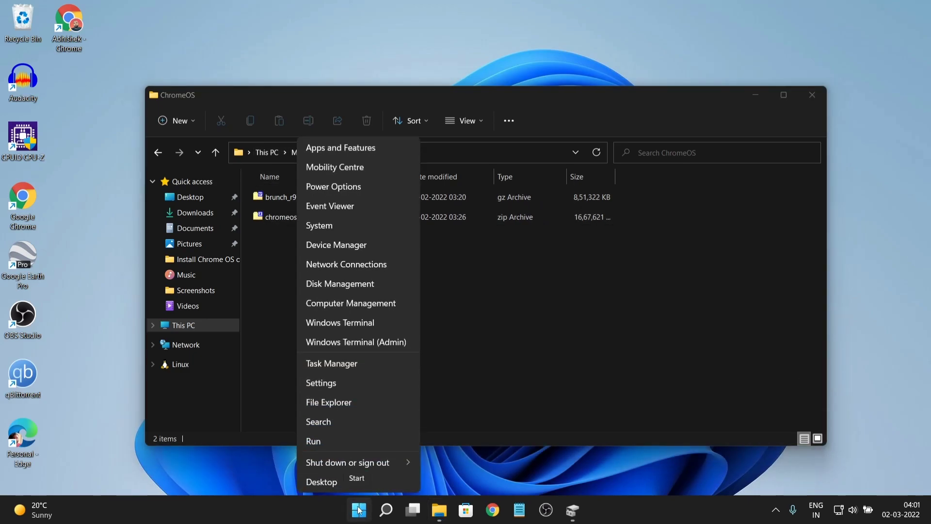
click(359, 509)
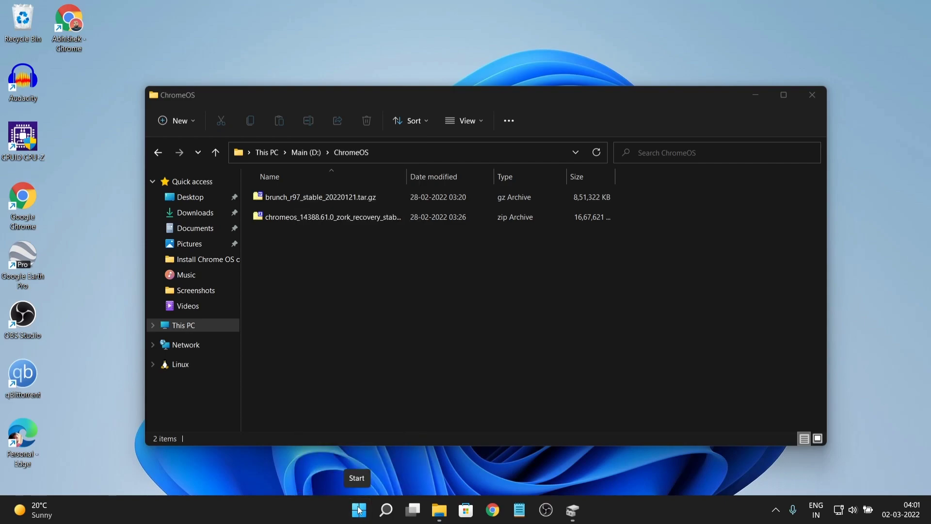
Launch Ubuntu and run 'sudo apt update && install pv cgpt tar unzip', entering the sudo password.
click(359, 510)
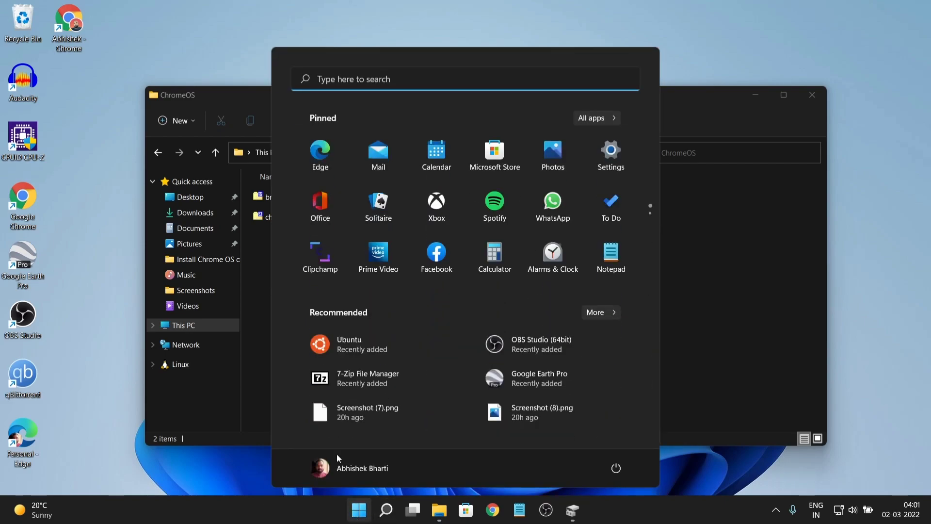
click(348, 351)
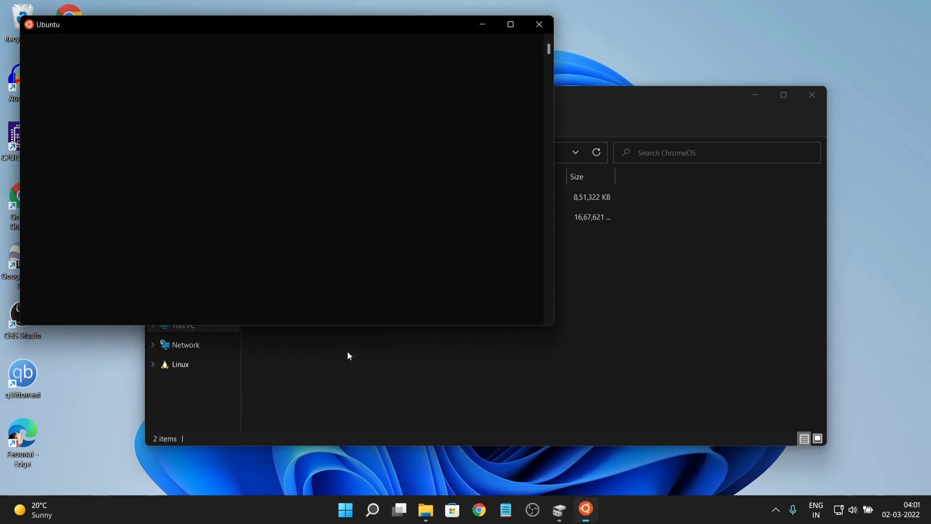
drag(238, 25, 466, 139)
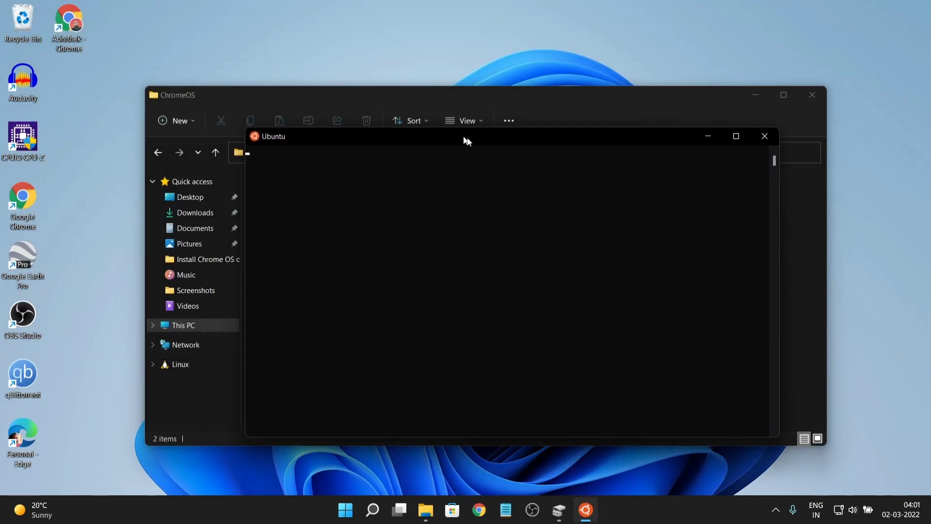
text(sudo apt updat)
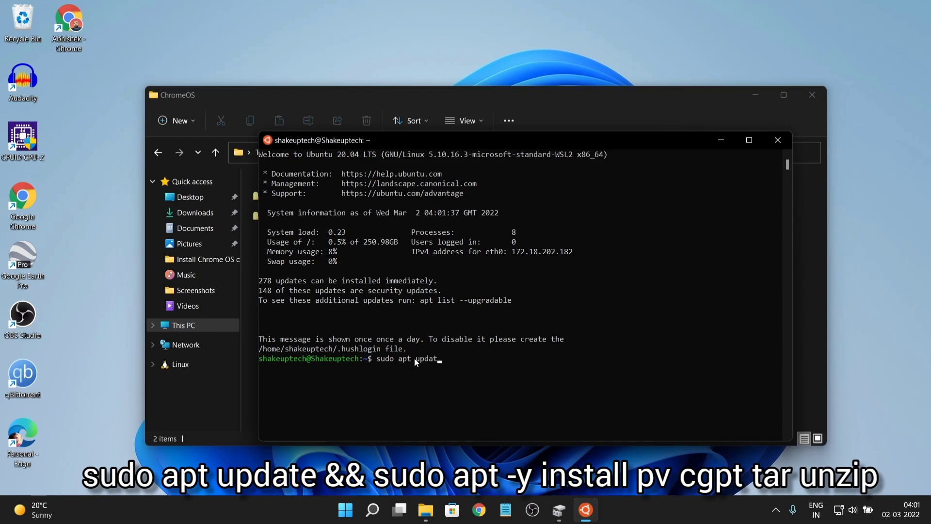
text(e && install pv cgpt)
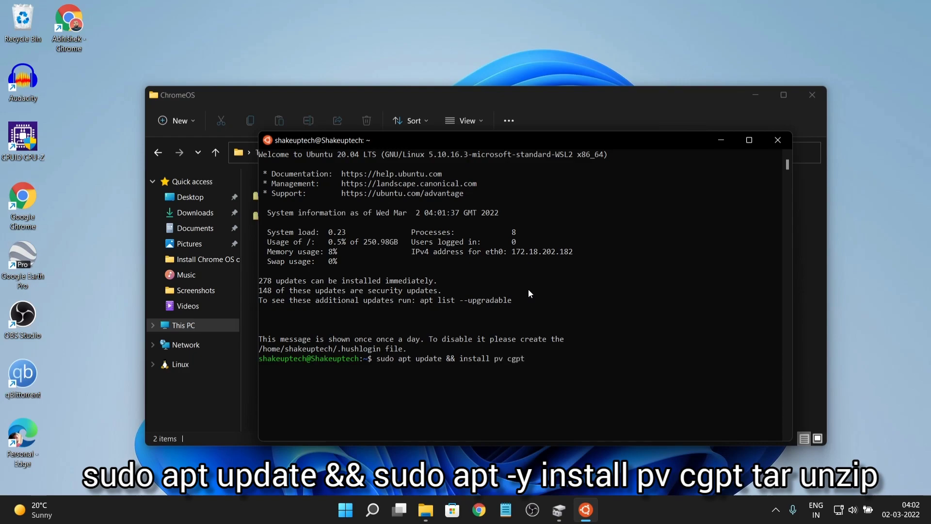
text( tar unzip)
key(Return)
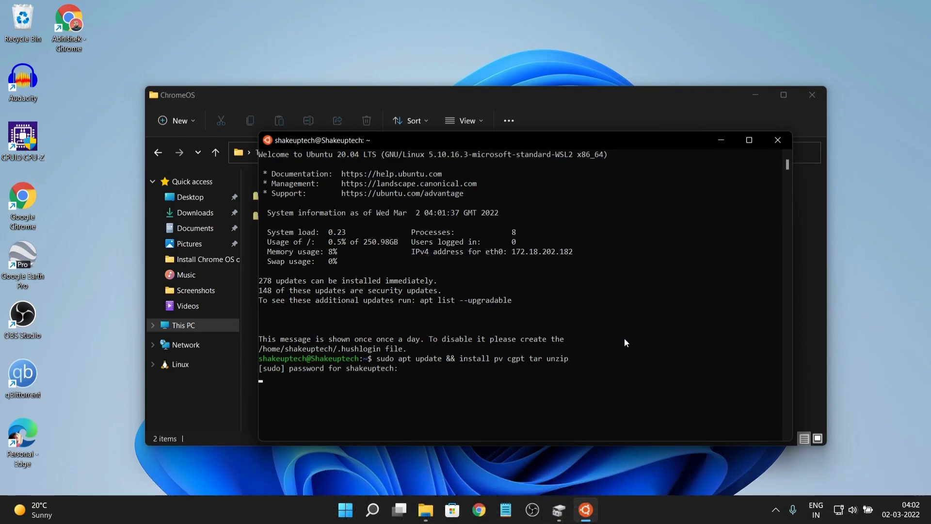
key(Return)
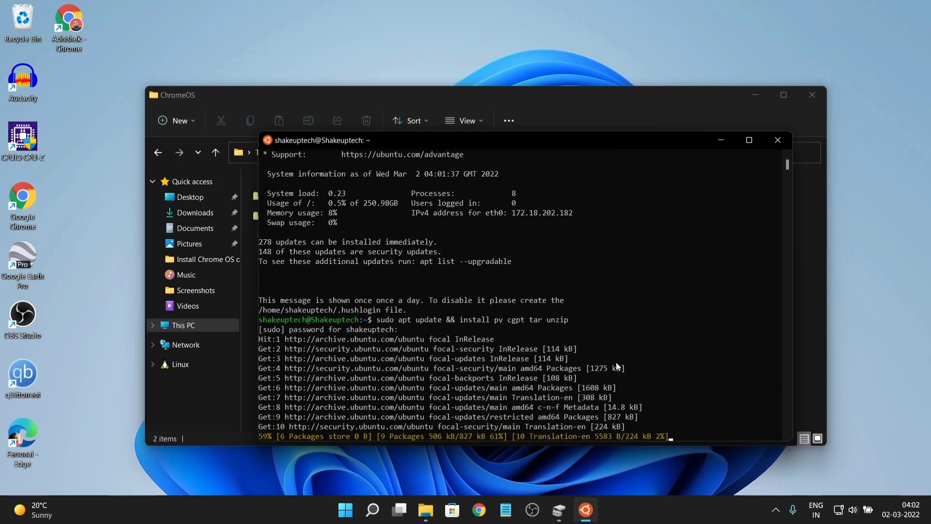
scroll(564, 371, up, 3)
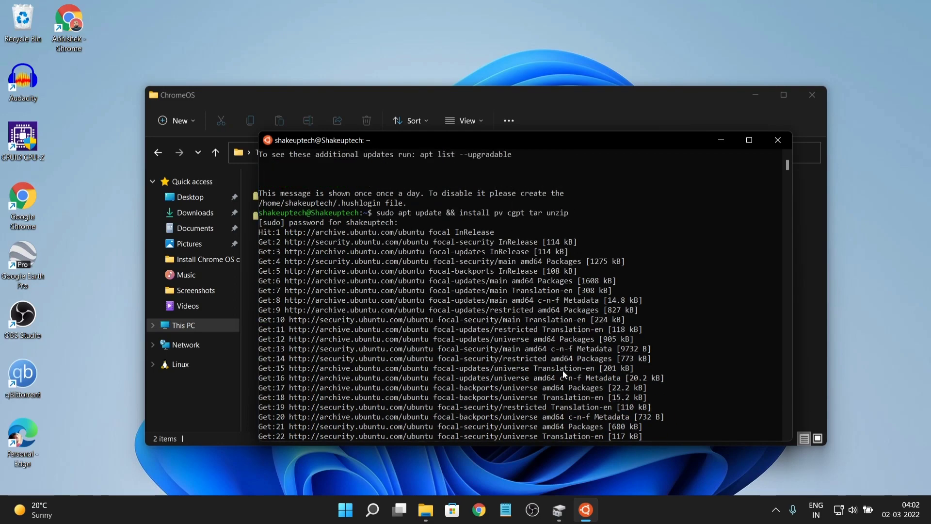
scroll(559, 417, down, 5)
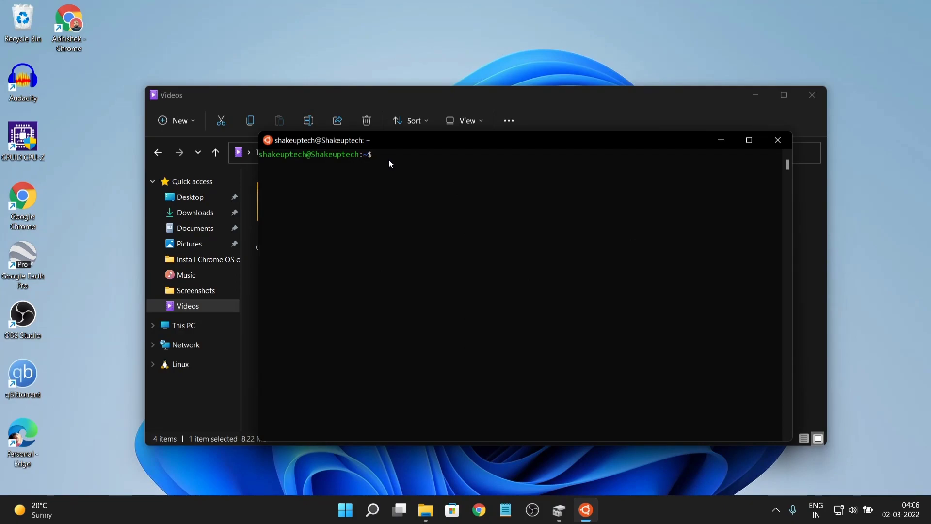
Check the Main (D:) drive in Explorer, then type cd /mnt/d/chromeos in the Ubuntu terminal.
click(426, 509)
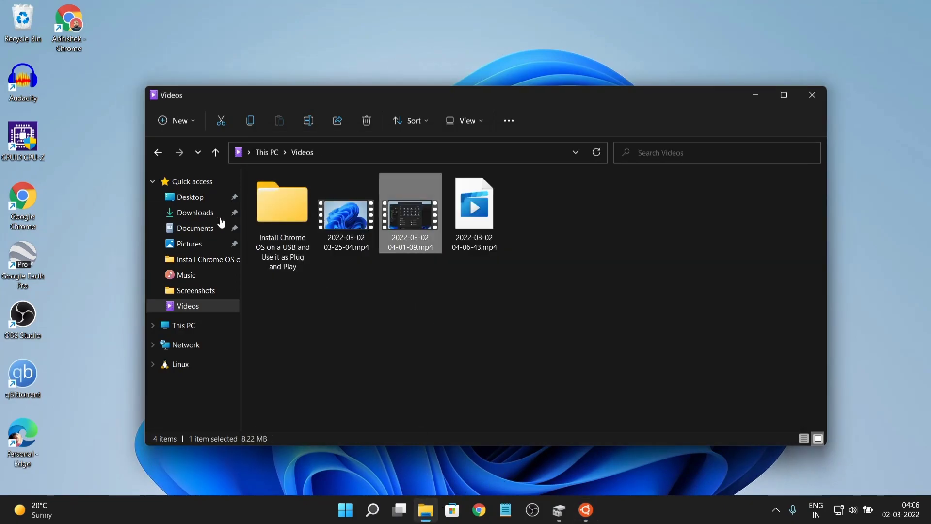
click(183, 325)
double_click(458, 294)
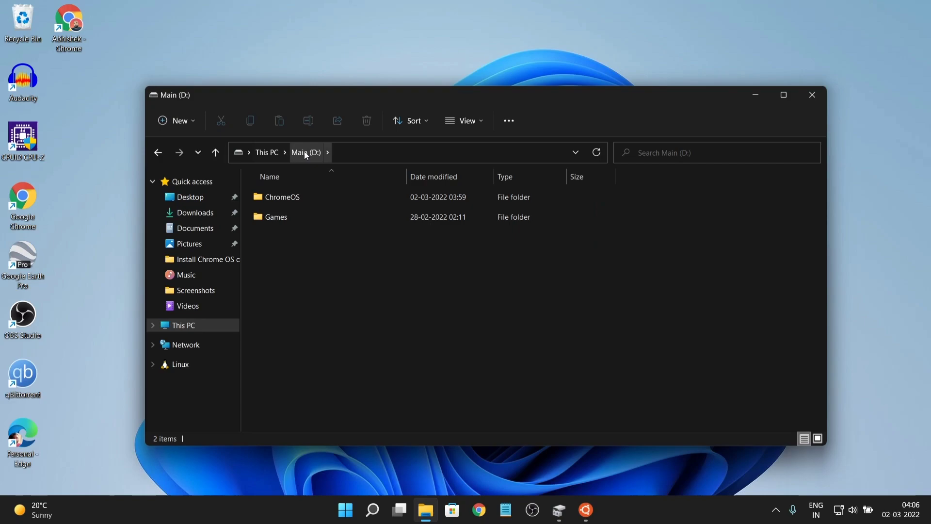
click(754, 95)
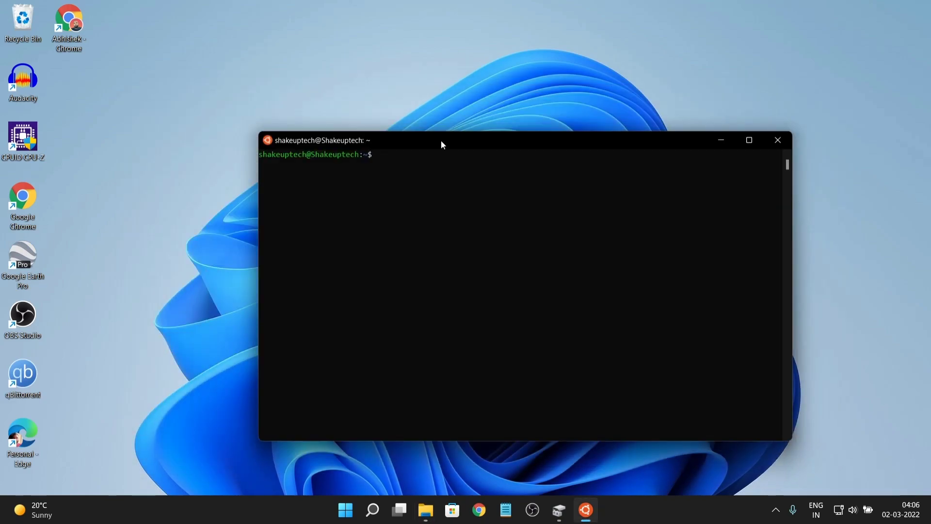
drag(441, 141, 401, 122)
text(cd /)
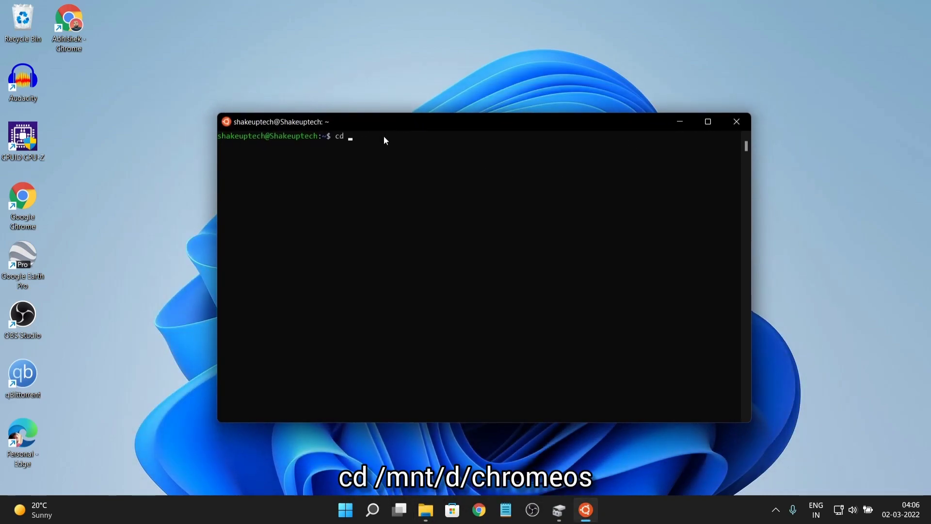
text(mnt/d/chromeos)
Change into /mnt/d/chromeos, start a tar zxvf command, and find the Brunch archive in Explorer.
key(Return)
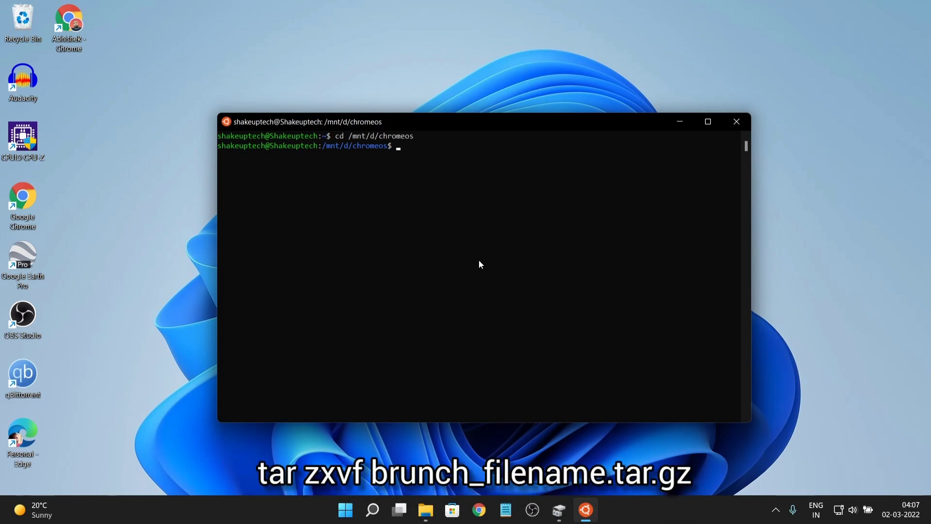
text(tar zxvf)
click(426, 510)
click(300, 201)
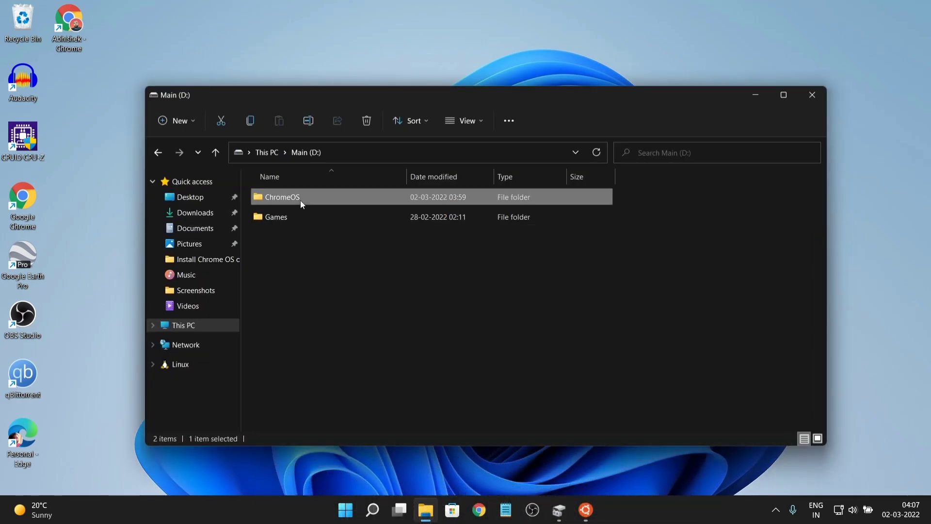
double_click(301, 200)
click(307, 197)
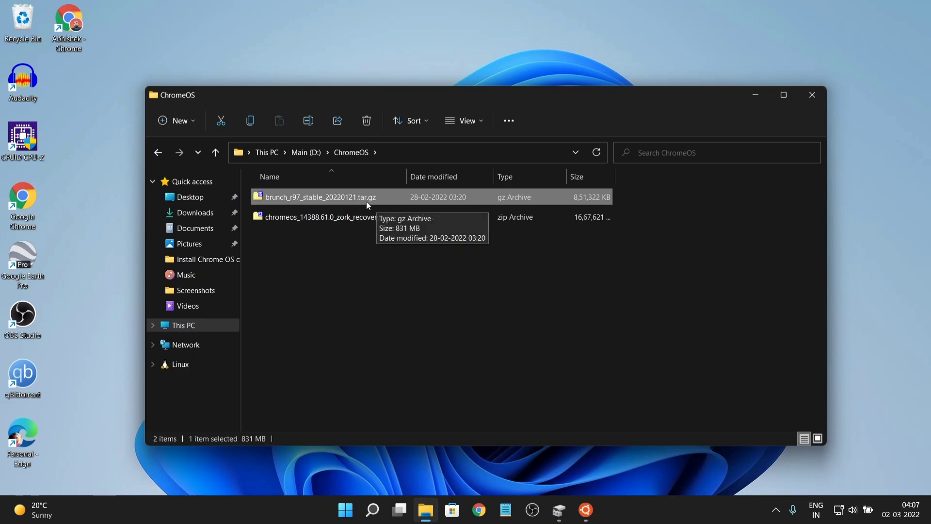
Show file name extensions to confirm the name, then enter tar zxvf brunch_r97_stable_20220121.tar.gz.
click(465, 121)
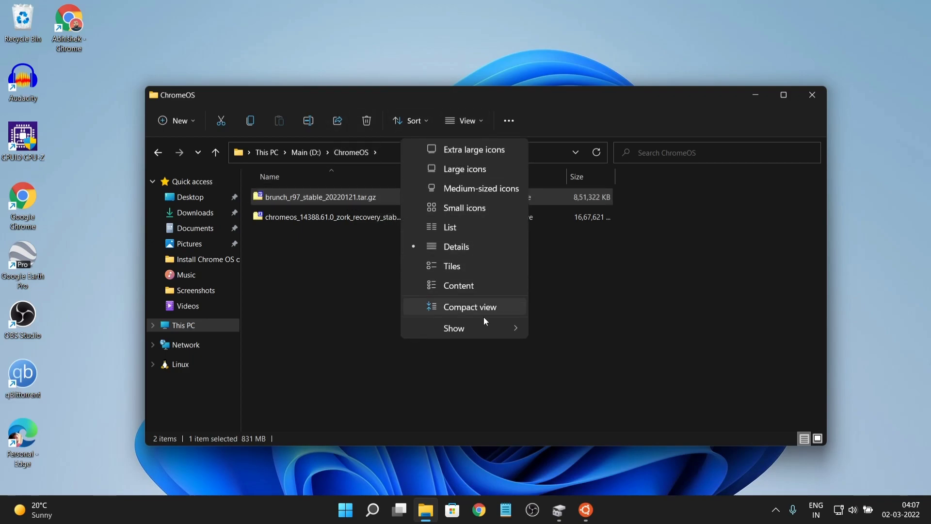
mouse_move(503, 330)
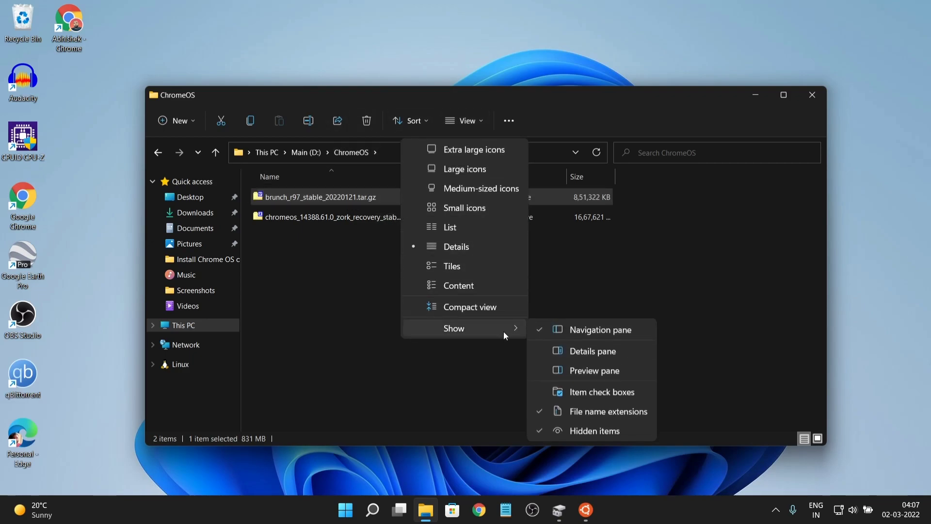
click(593, 414)
click(368, 199)
click(368, 199)
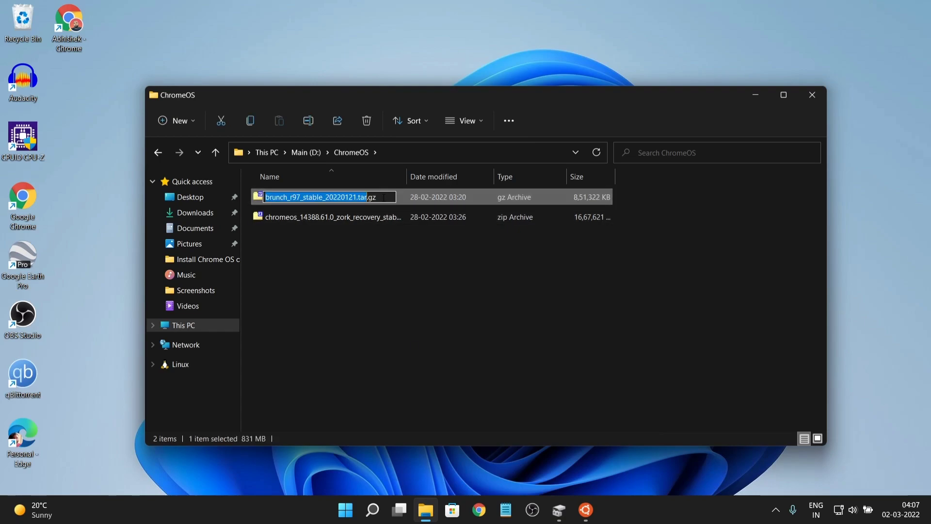
click(503, 415)
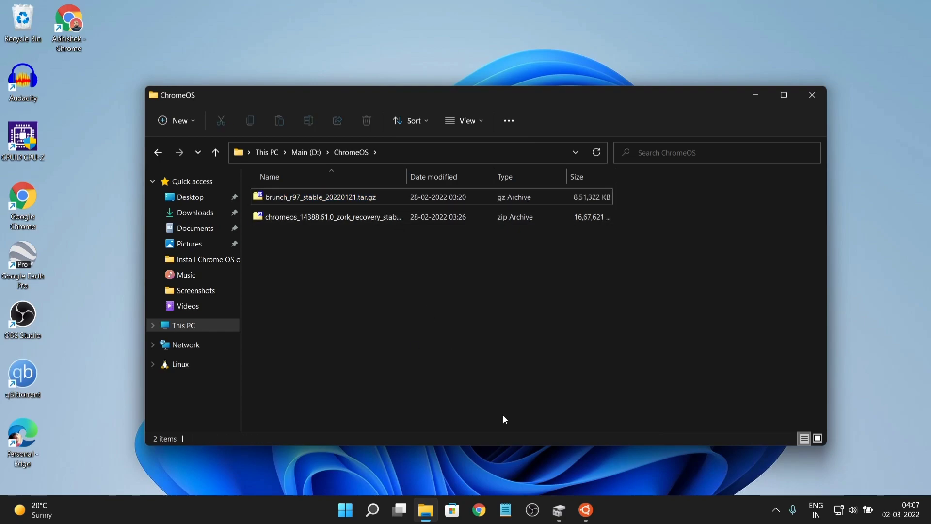
click(585, 521)
text(tar zxvf brunch_r97_stable_20220121.tar.gz)
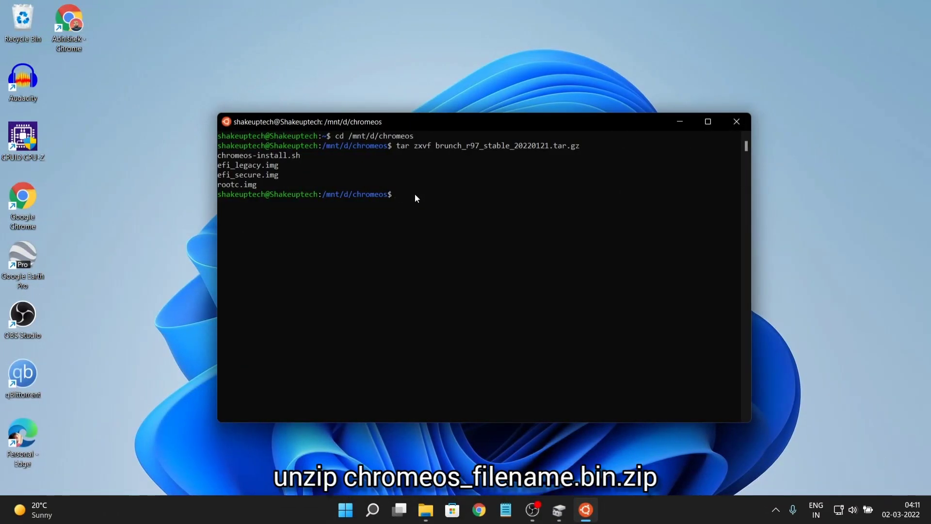
After checking the zip's full name in Explorer, unzip the zork recovery archive using 'unzip chromeos_' with Tab completion.
text(unzip)
click(425, 509)
click(318, 219)
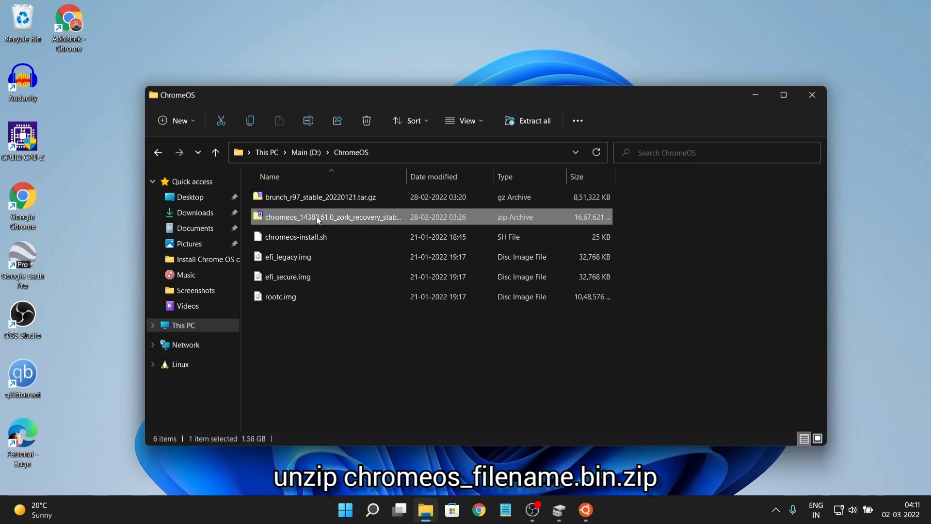
click(316, 216)
key(End)
key(ctrl+shift+Left)
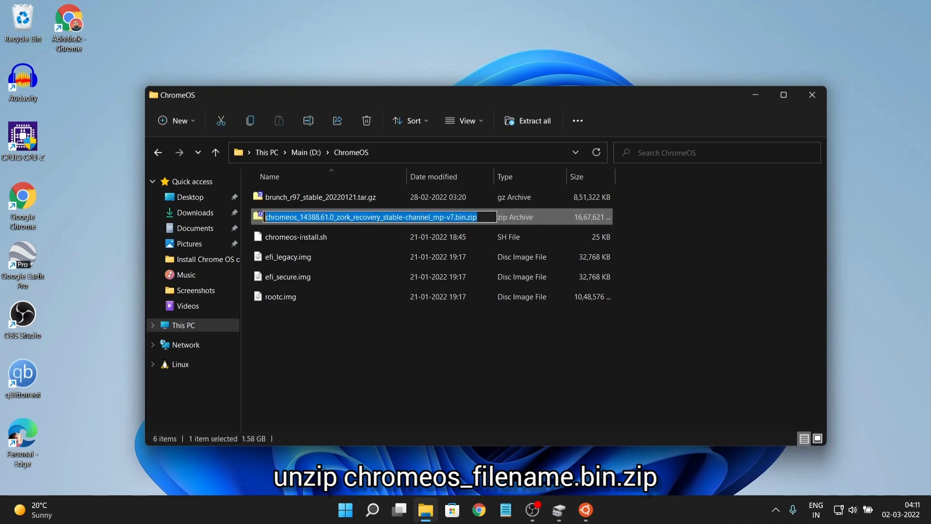
click(341, 309)
click(585, 509)
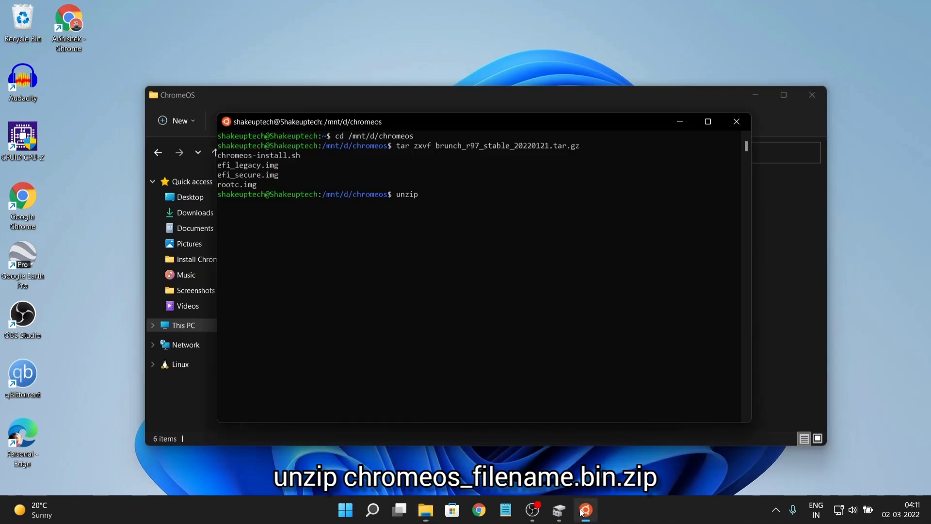
text(chromeos_)
key(Tab)
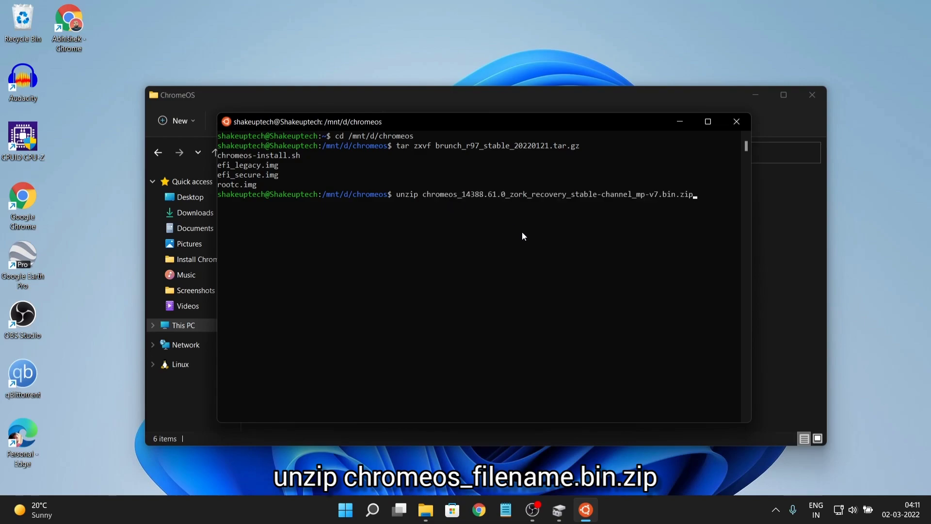
key(Return)
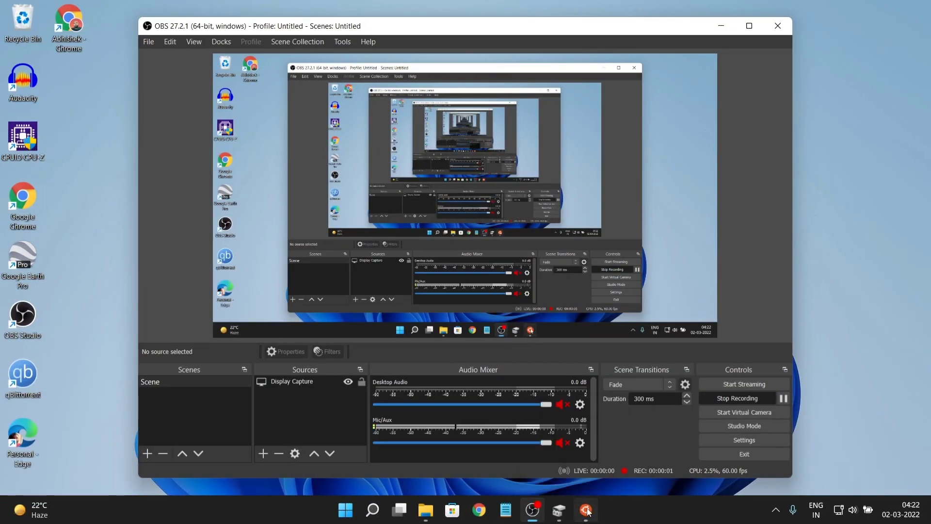
key(alt+Tab)
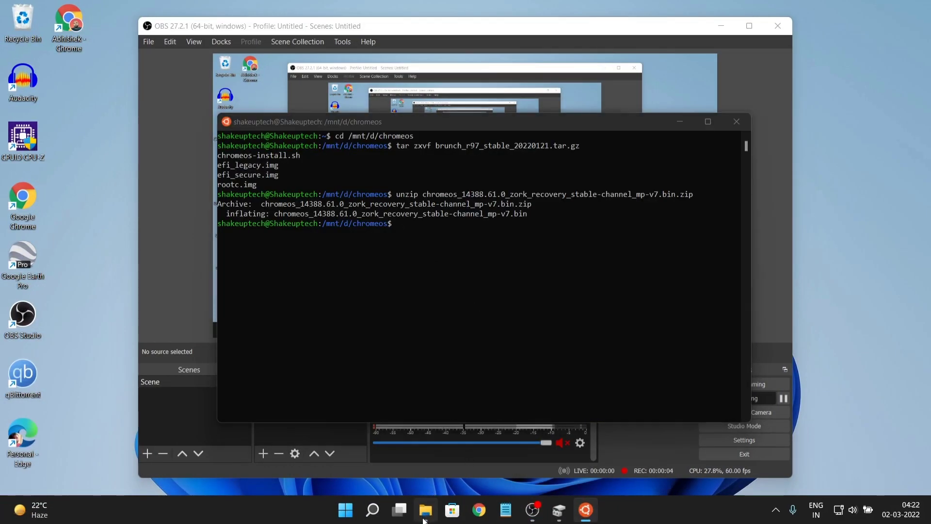
Open New Volume (E:) in File Explorer and create a folder named brunch there.
click(425, 509)
click(268, 152)
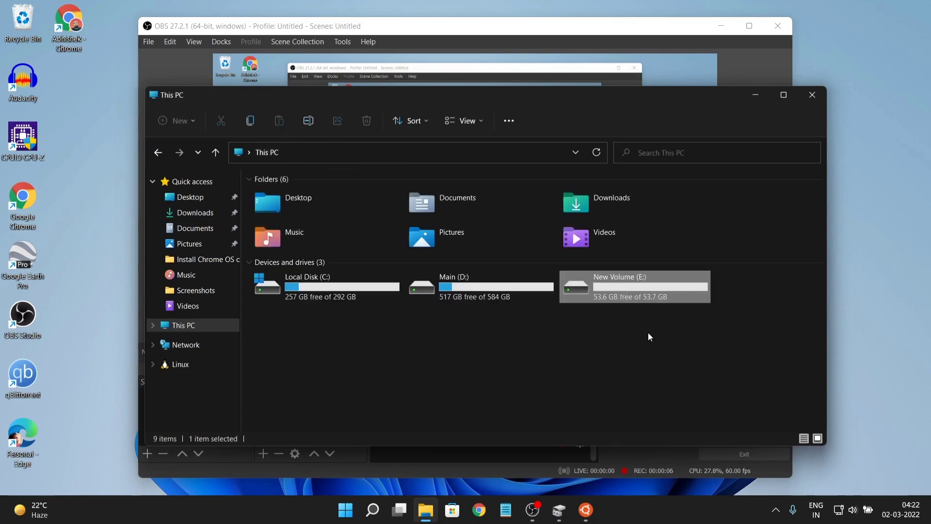
double_click(608, 295)
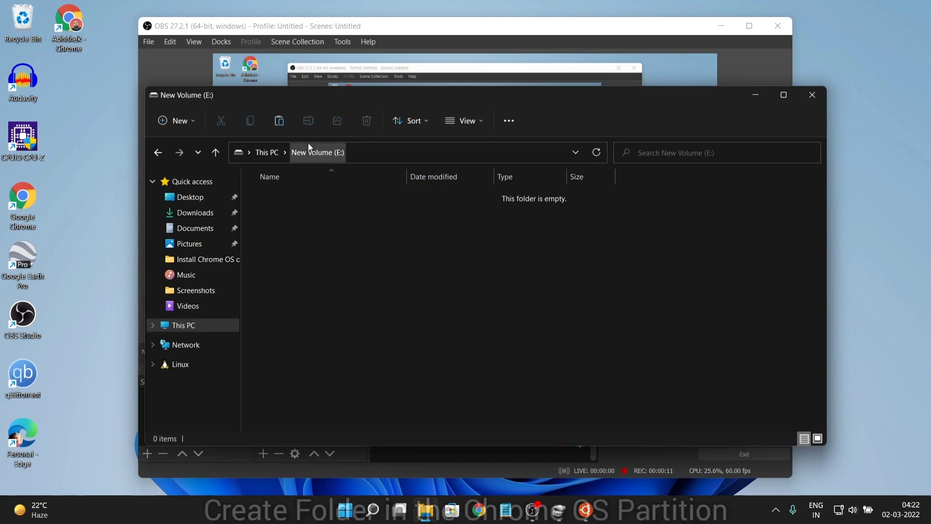
right_click(390, 242)
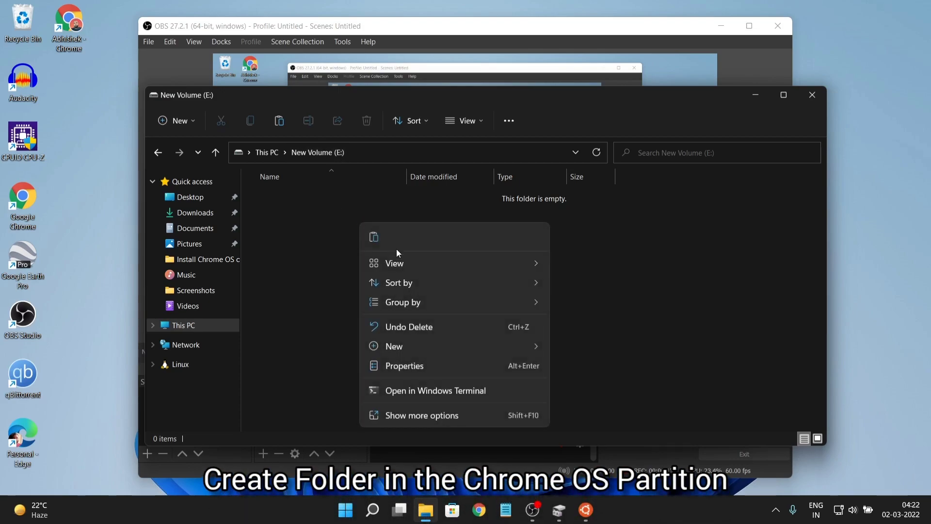
mouse_move(531, 348)
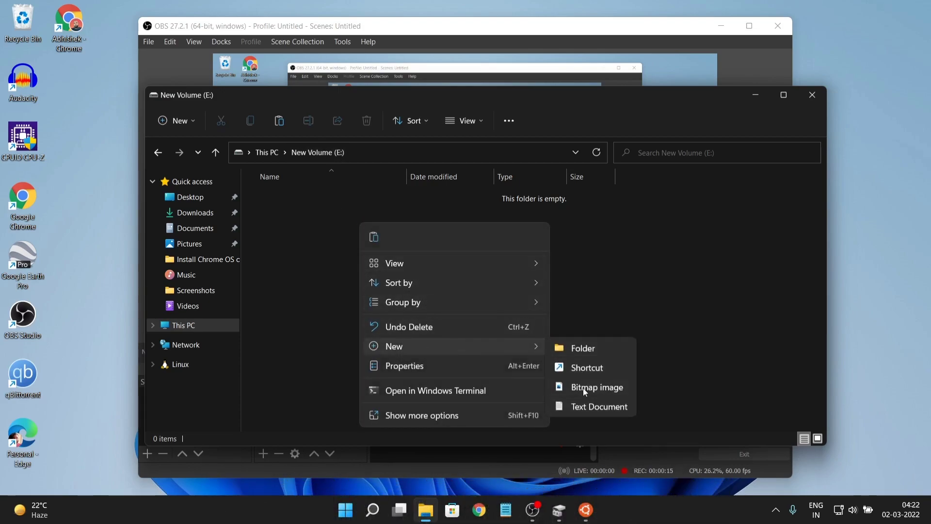
click(574, 349)
text(brunch)
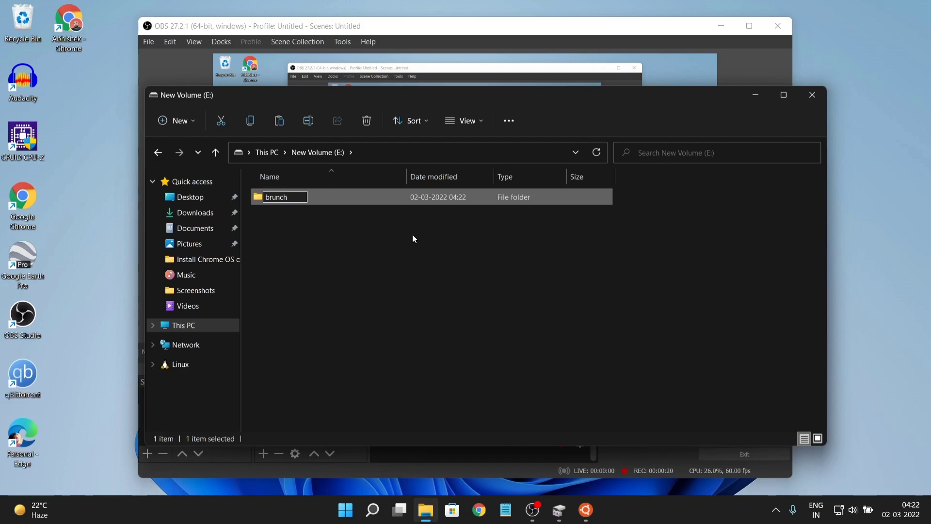
key(Return)
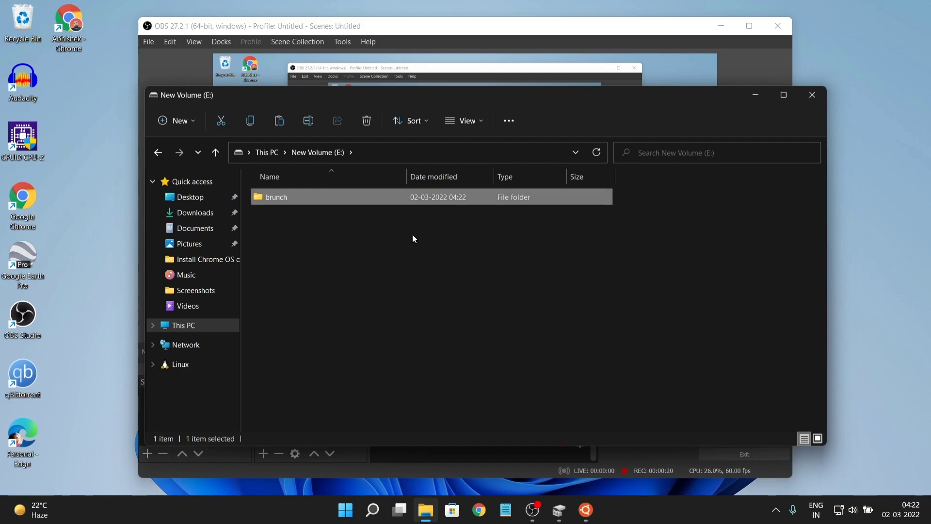
click(414, 237)
click(587, 510)
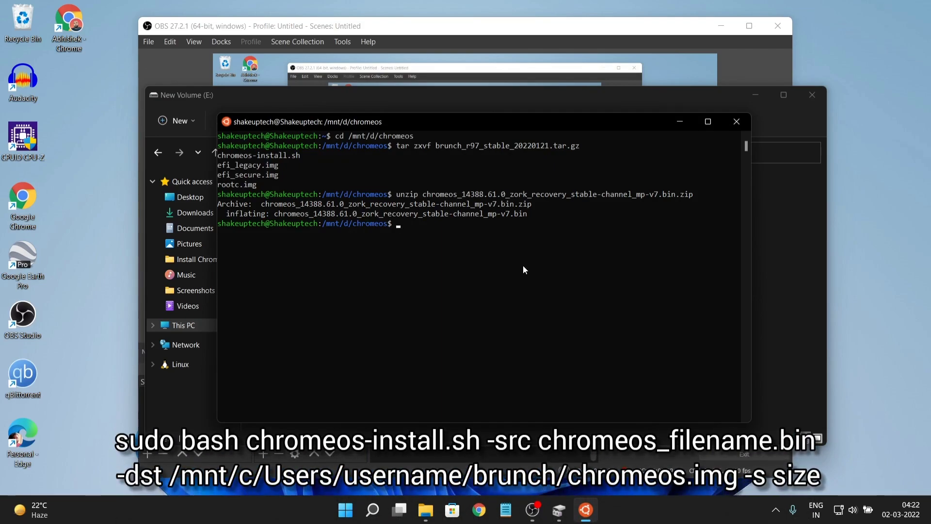
Type sudo bash chrome-install.sh -src and paste the copied zork recovery .bin file name.
text(sudo bash chrome-install.sh )
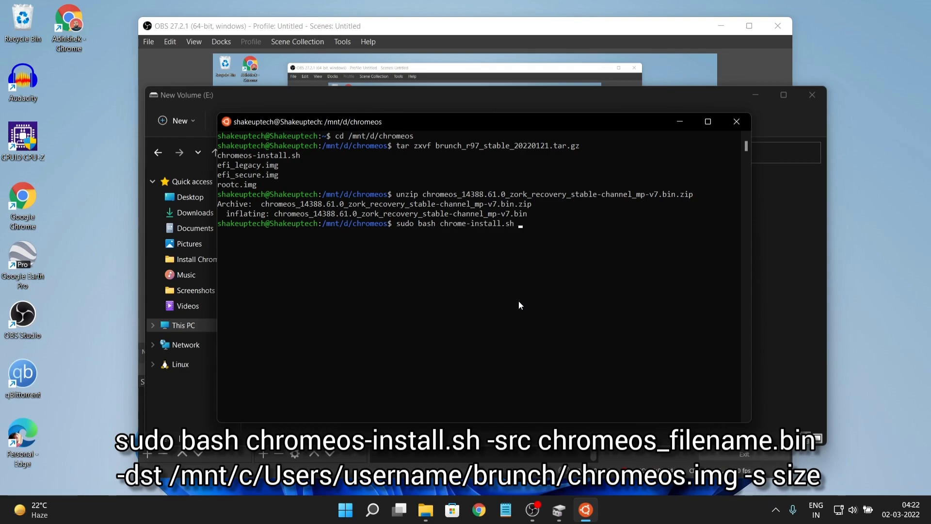
text(-src)
click(416, 503)
click(269, 156)
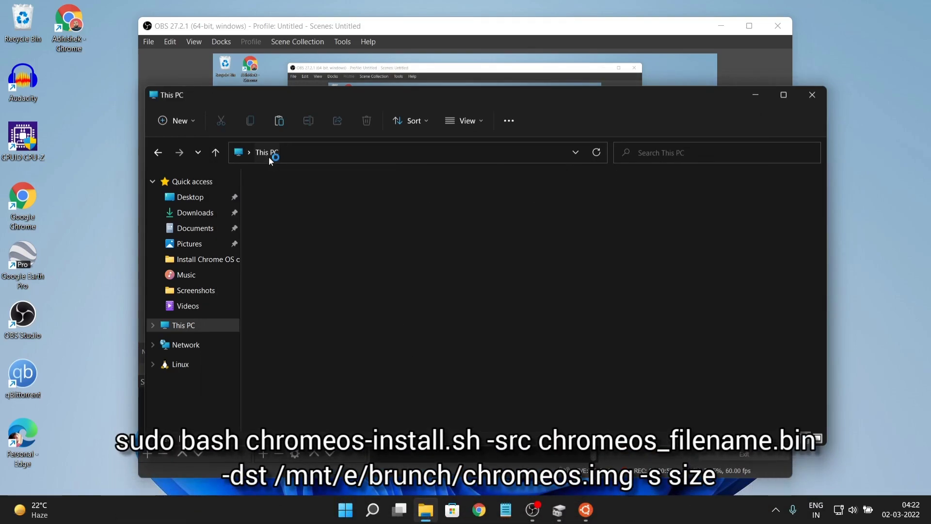
double_click(450, 288)
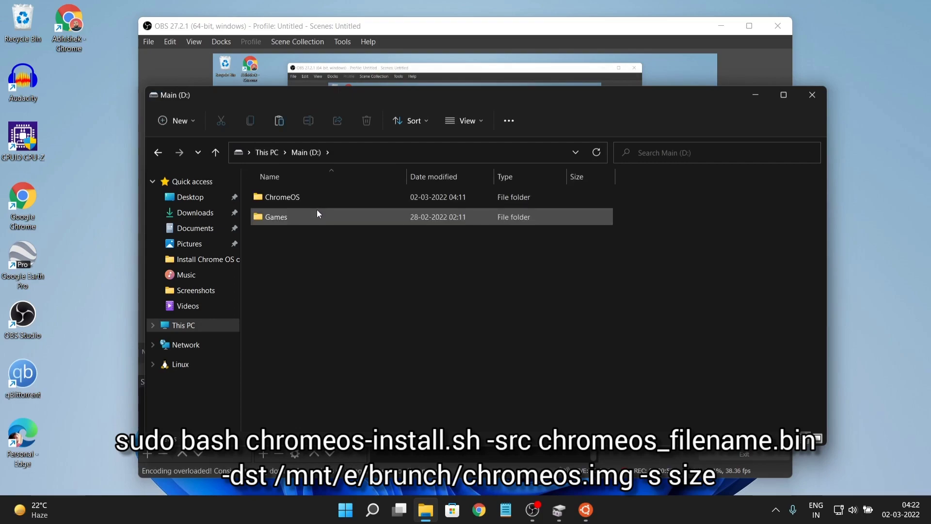
double_click(318, 199)
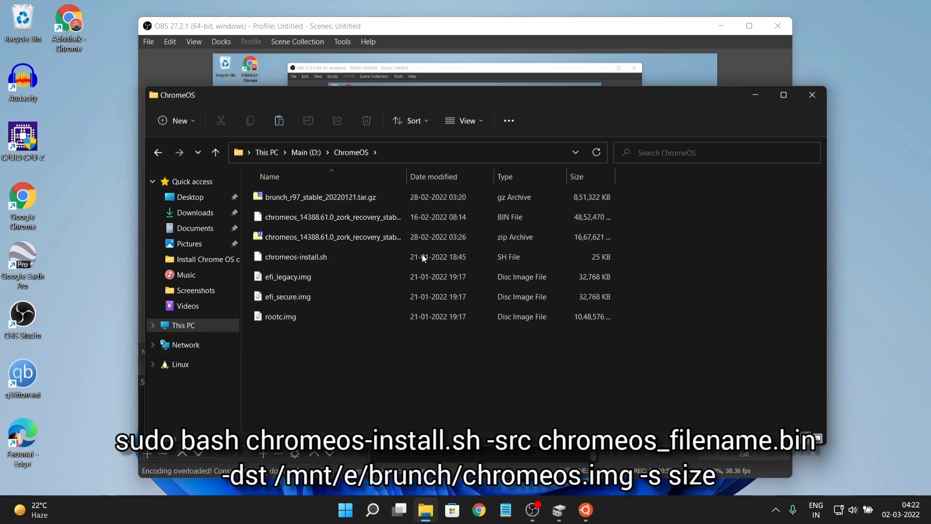
click(360, 215)
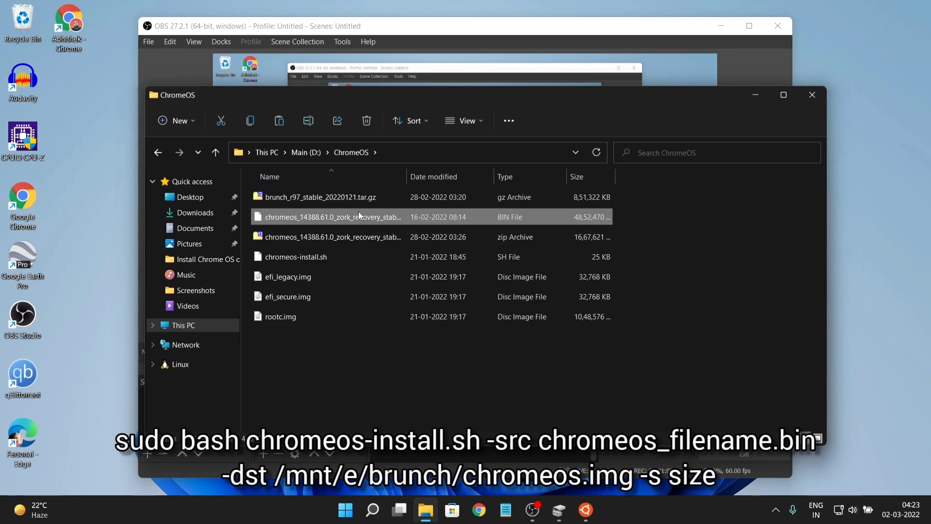
click(359, 219)
drag(478, 217, 264, 216)
key(ctrl+c)
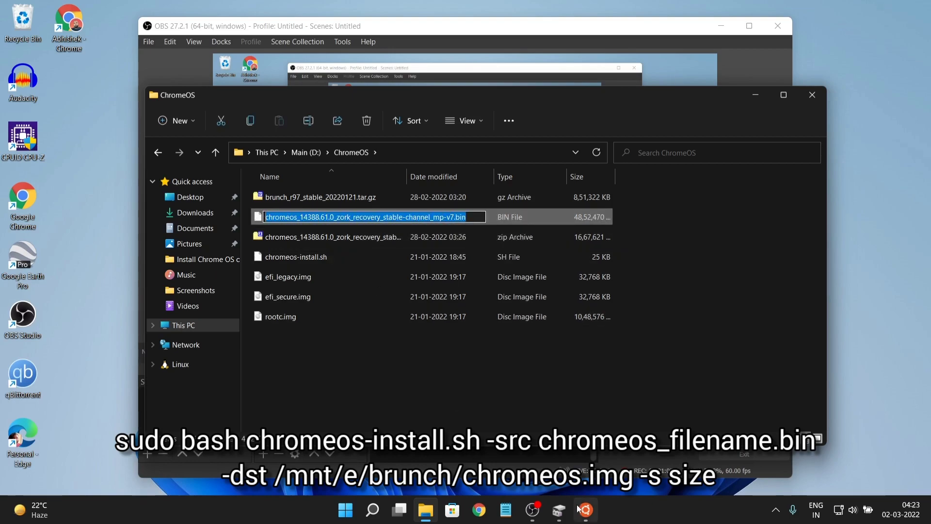
click(586, 510)
right_click(565, 229)
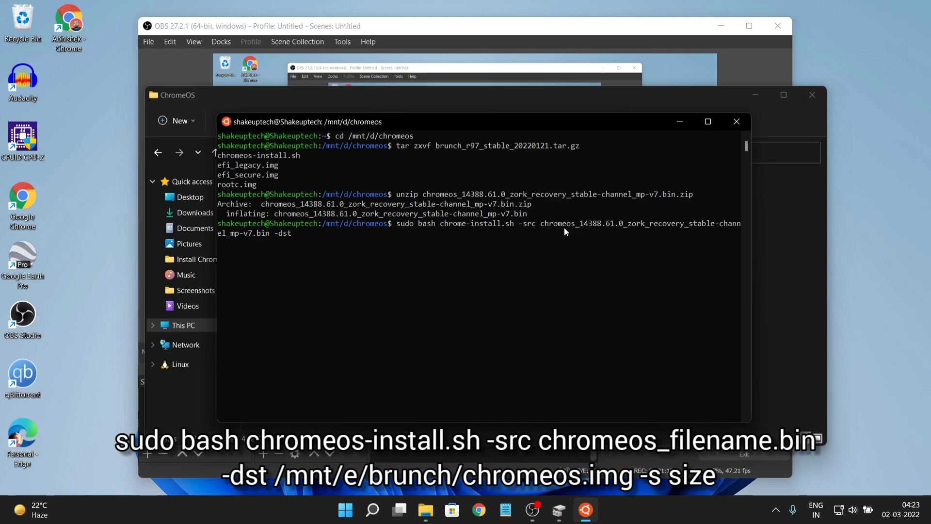
Confirm the brunch folder on E:, then add -dst /mnt/e/brunch/chromeos.img -s to the command.
click(425, 510)
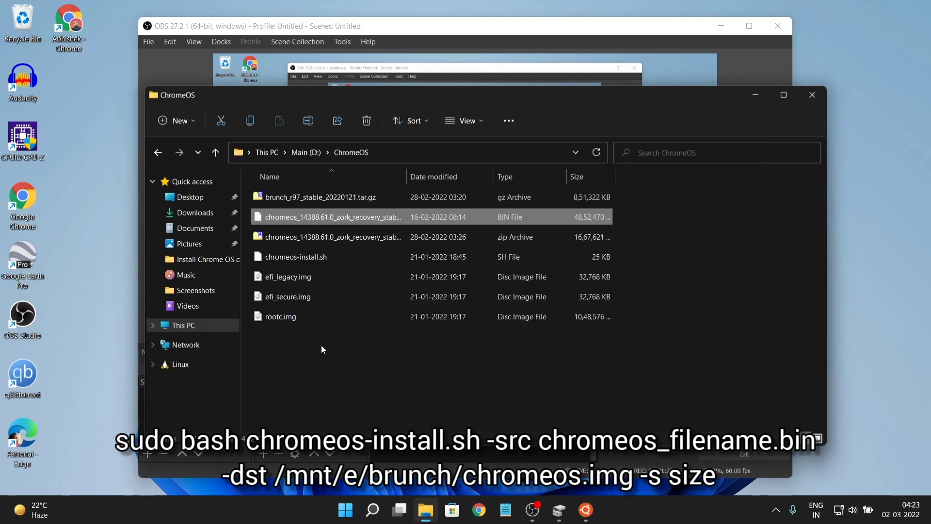
click(303, 153)
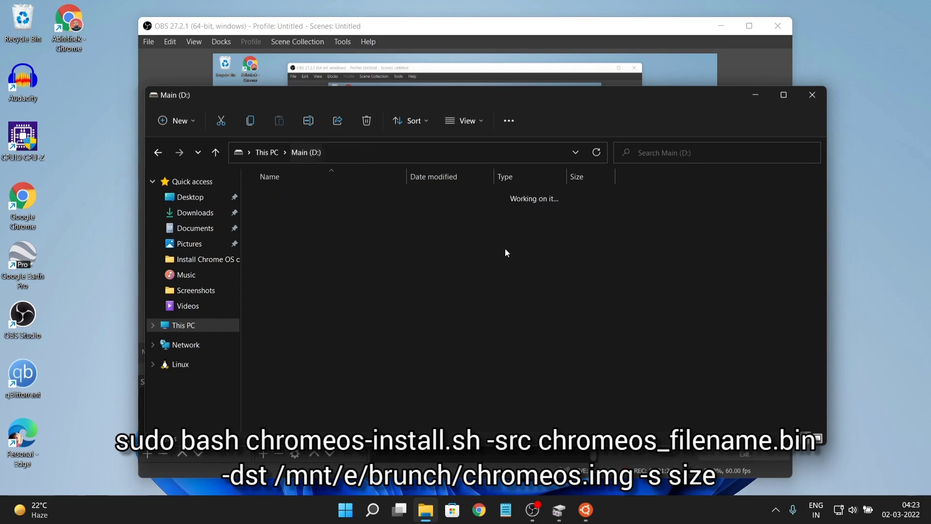
click(276, 153)
double_click(626, 289)
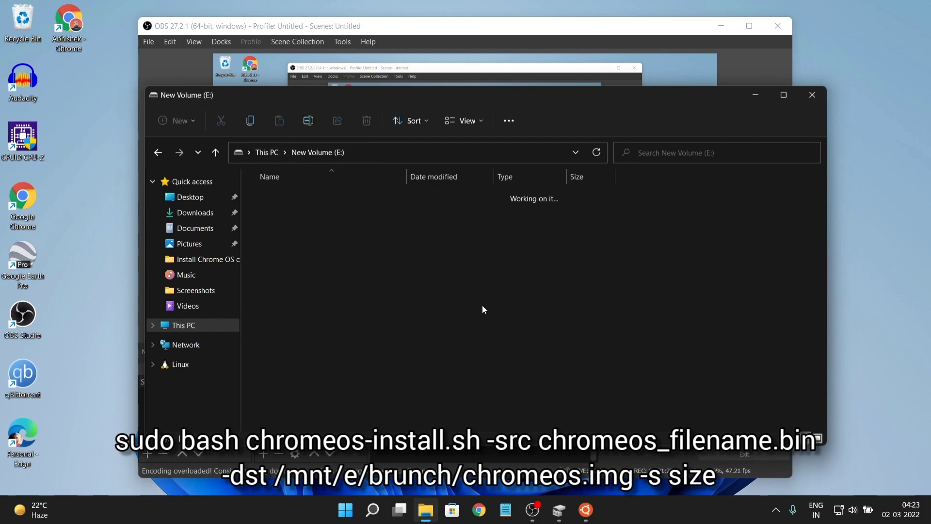
click(748, 99)
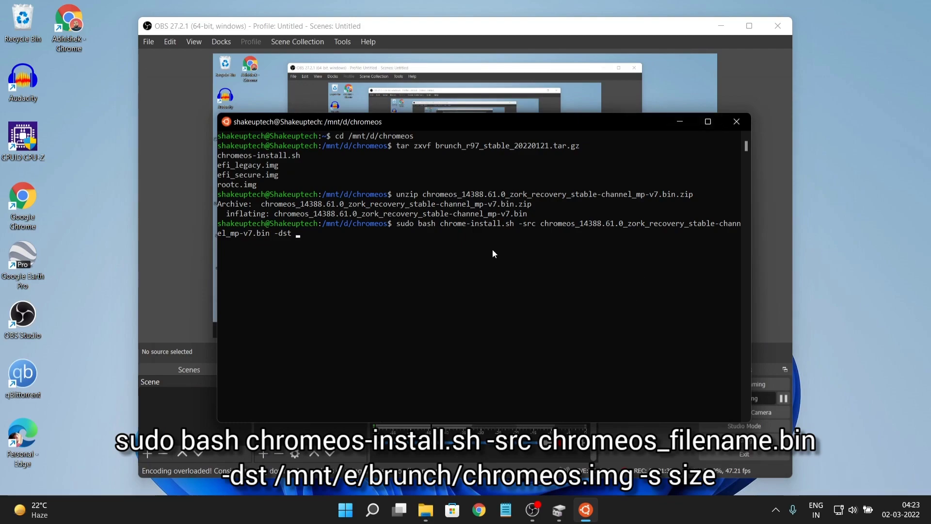
text(/mnt/e/)
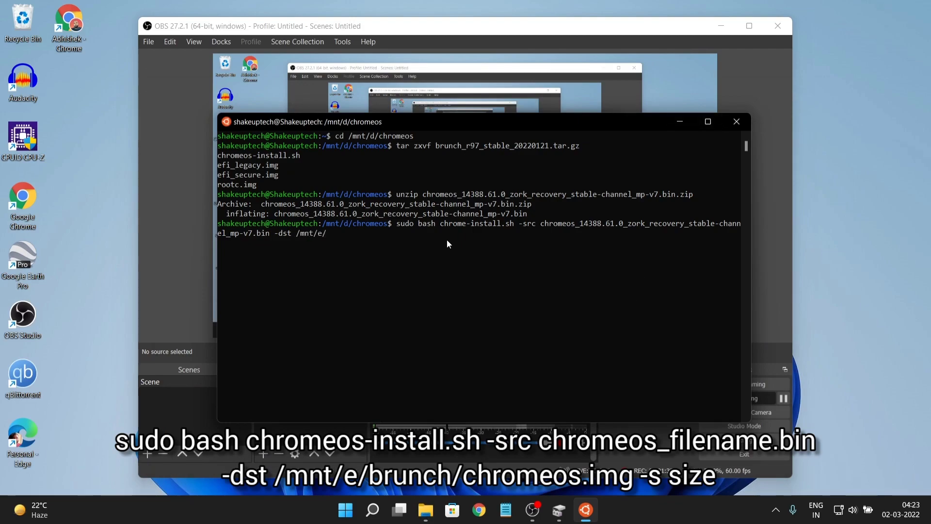
text(brunch)
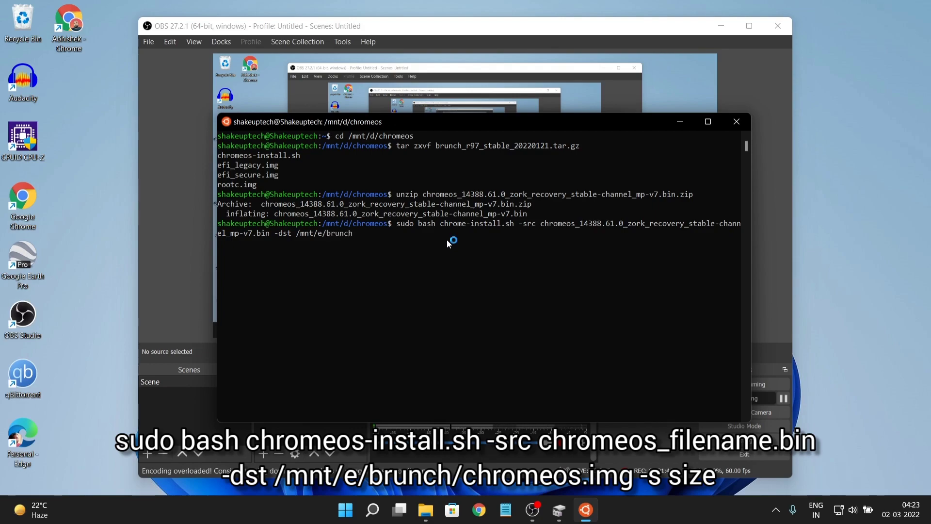
text(/chromeos.img)
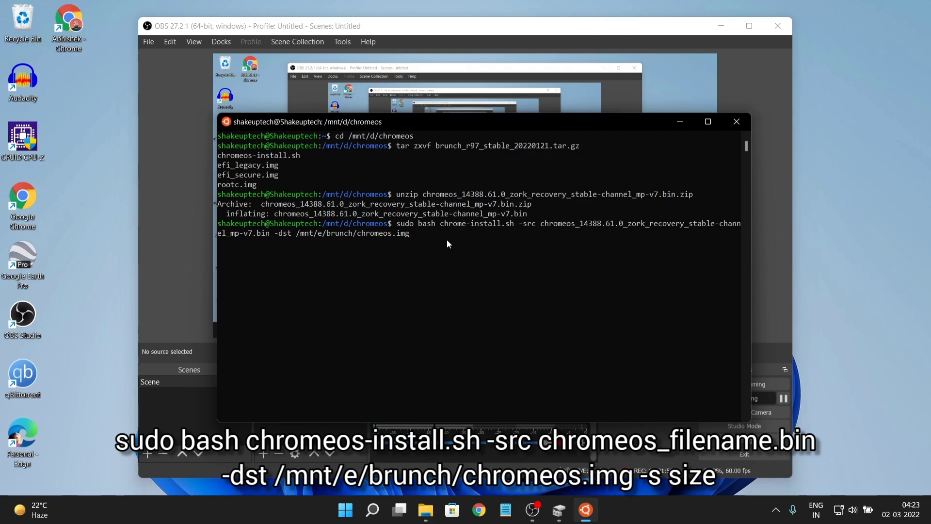
text( -s)
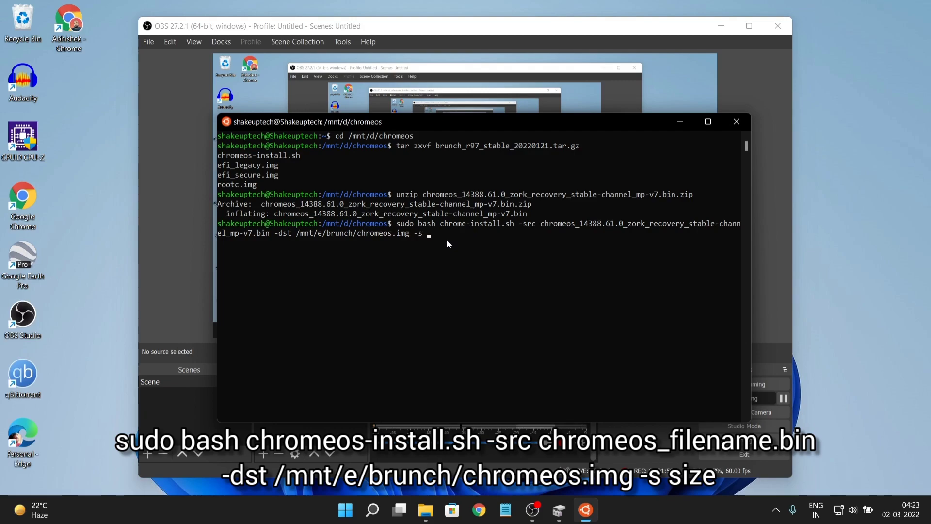
Check the free space on drive E: in File Explorer.
click(421, 515)
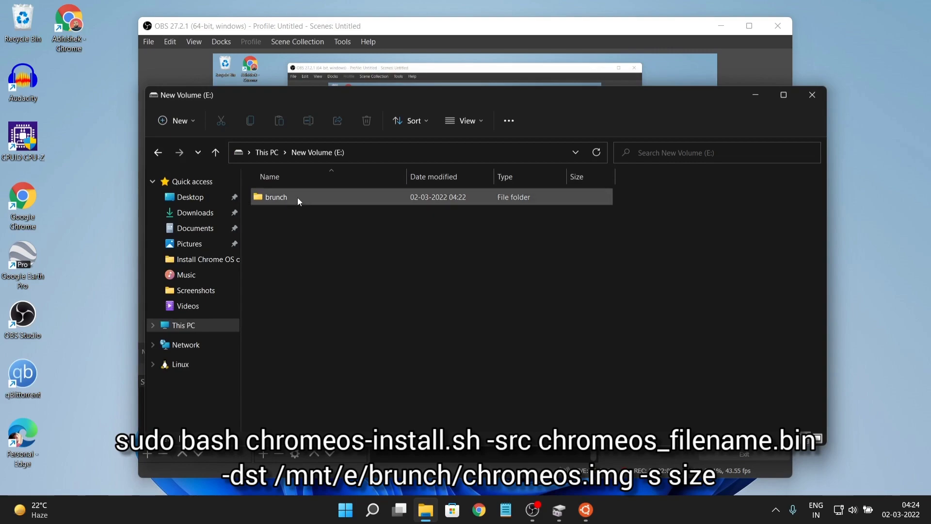
click(268, 152)
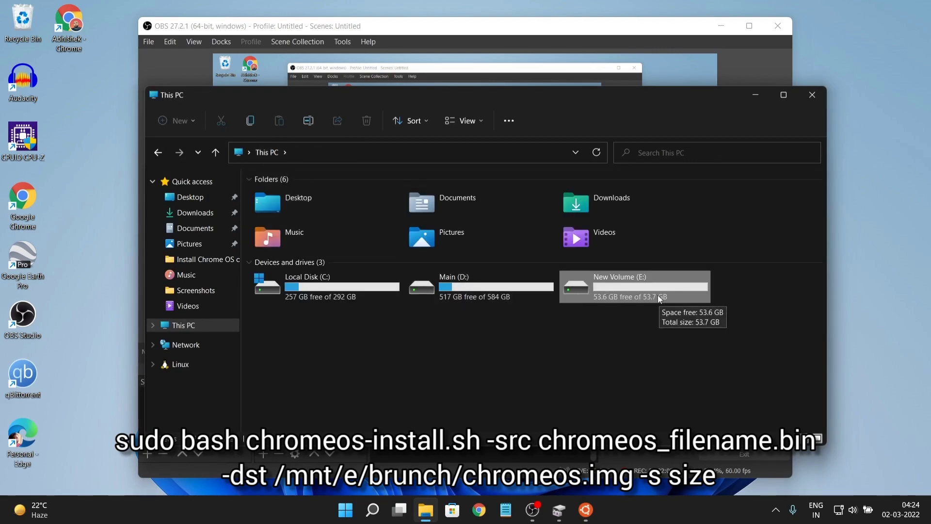
click(756, 95)
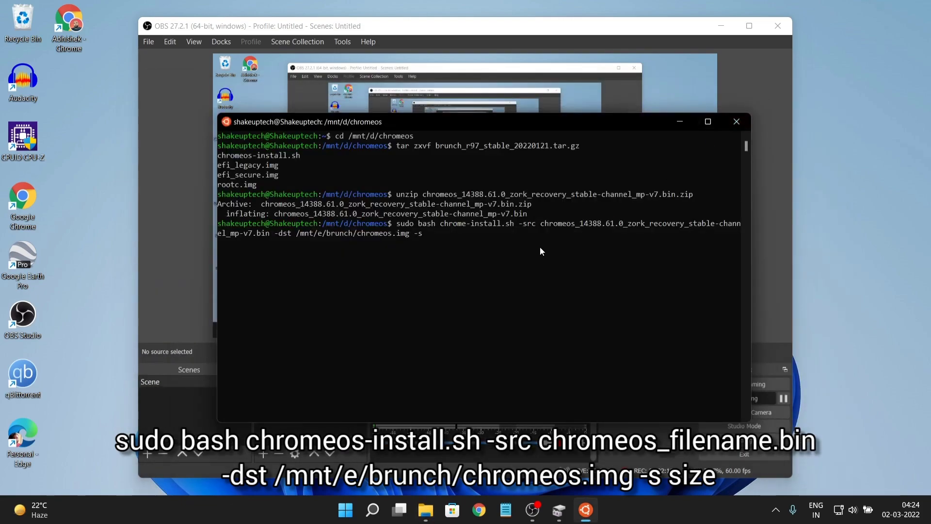
Run chromeos-install.sh with image size -s 52, correcting the script name before rerunning.
text(52)
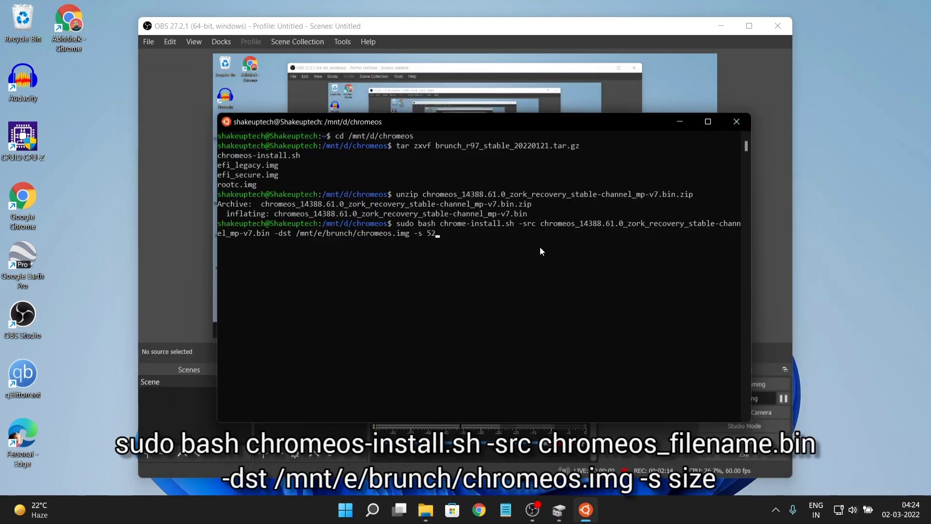
key(Return)
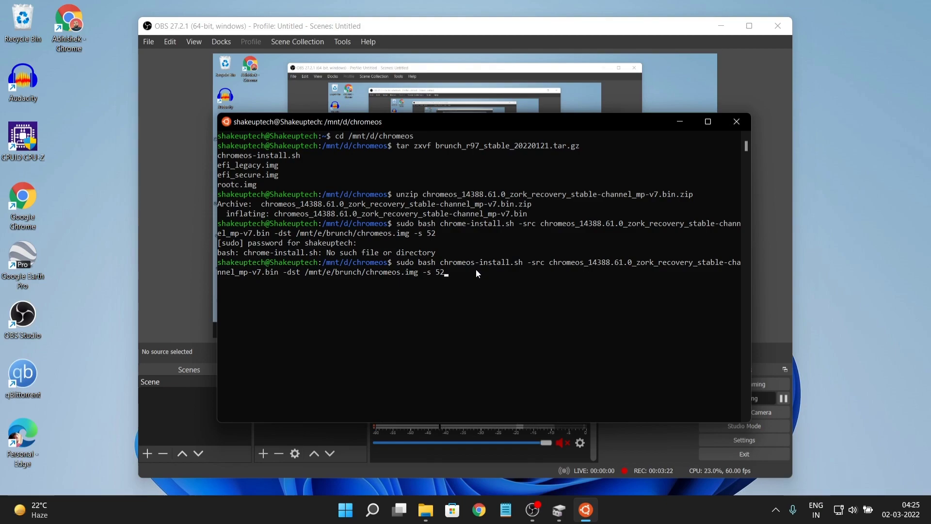
key(Return)
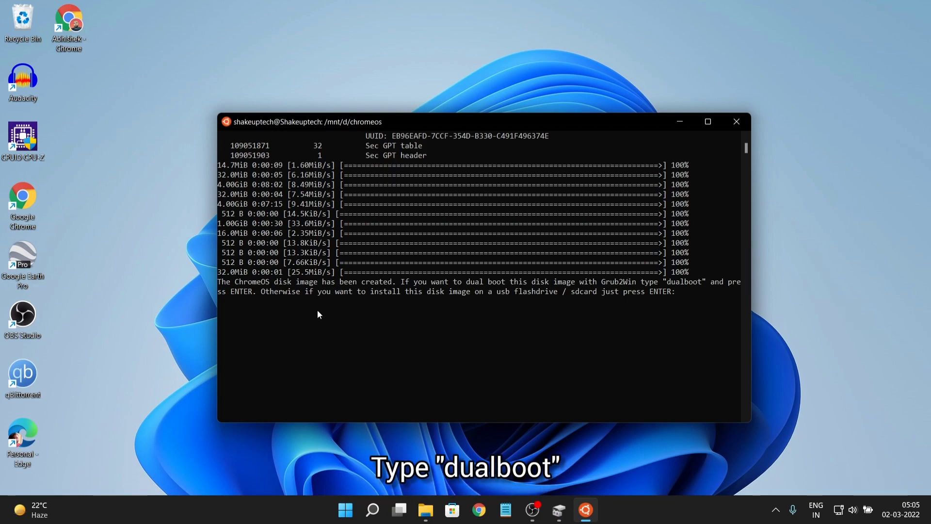
Answer the installer's prompt with 'dualboot'.
text(dualboot)
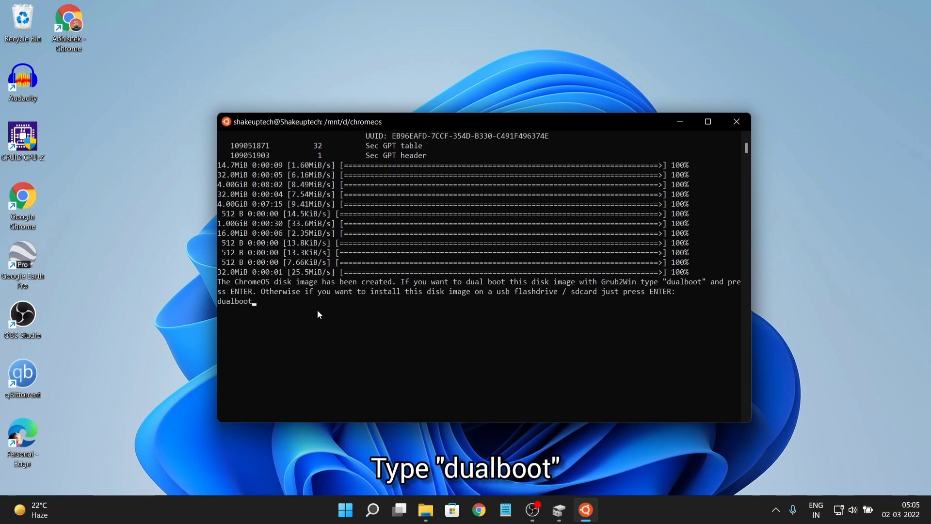
key(Return)
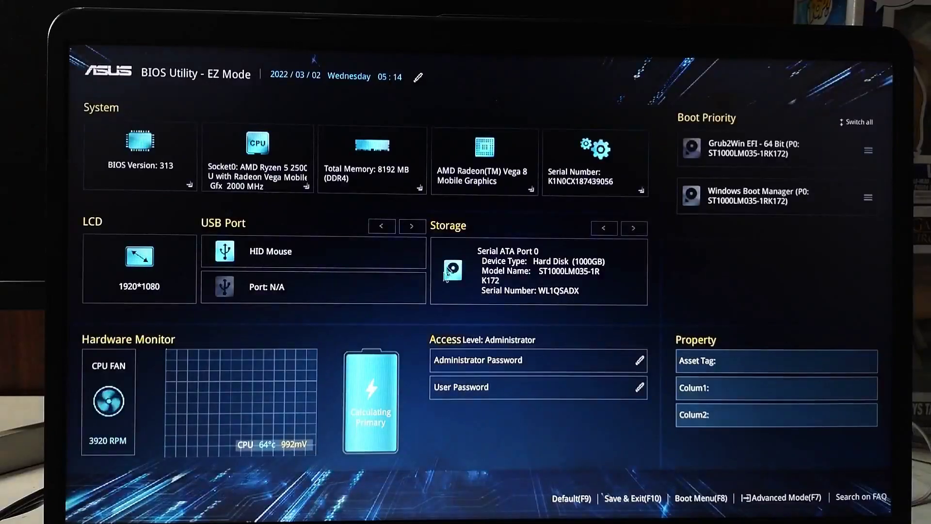
In Advanced Mode, verify Security > Secure Boot Control is Disabled, then discard changes and exit.
click(786, 500)
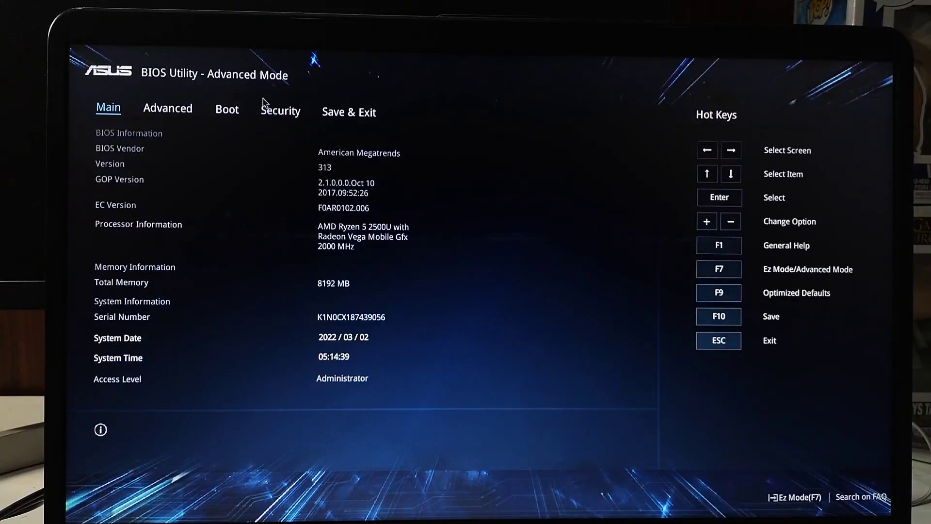
click(274, 109)
key(Down)
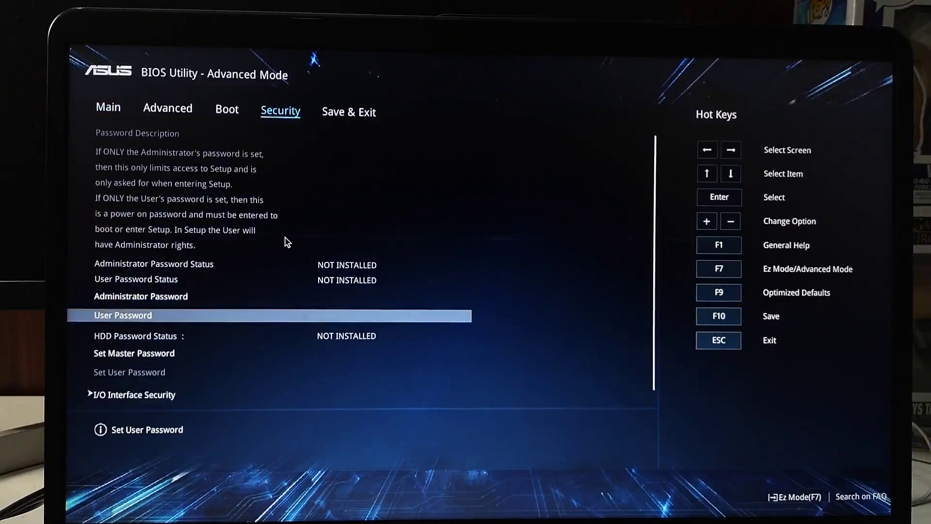
key(Down)
key(Down)
key(Down)
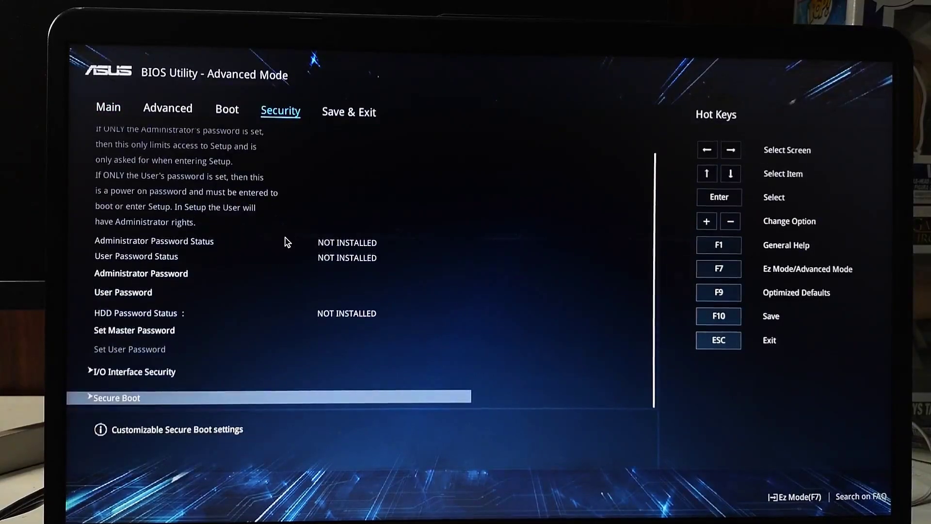
key(Return)
key(Down)
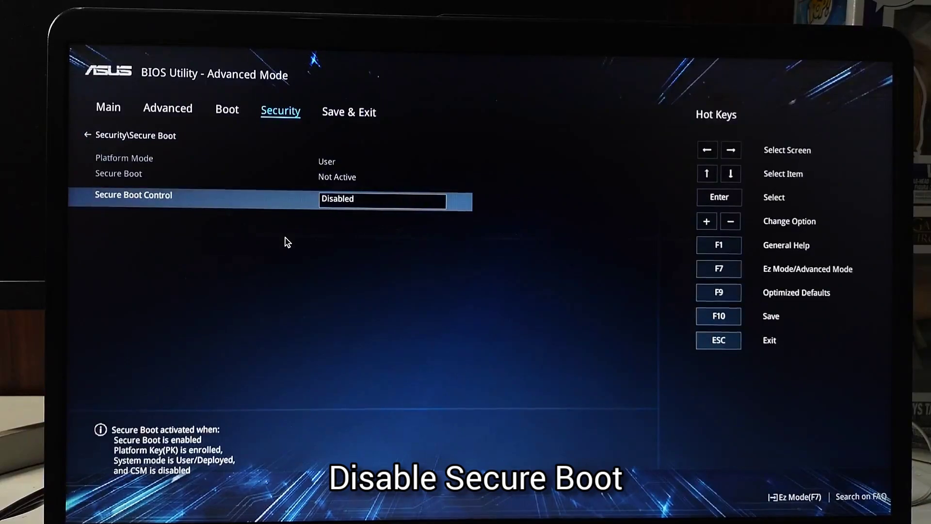
key(Return)
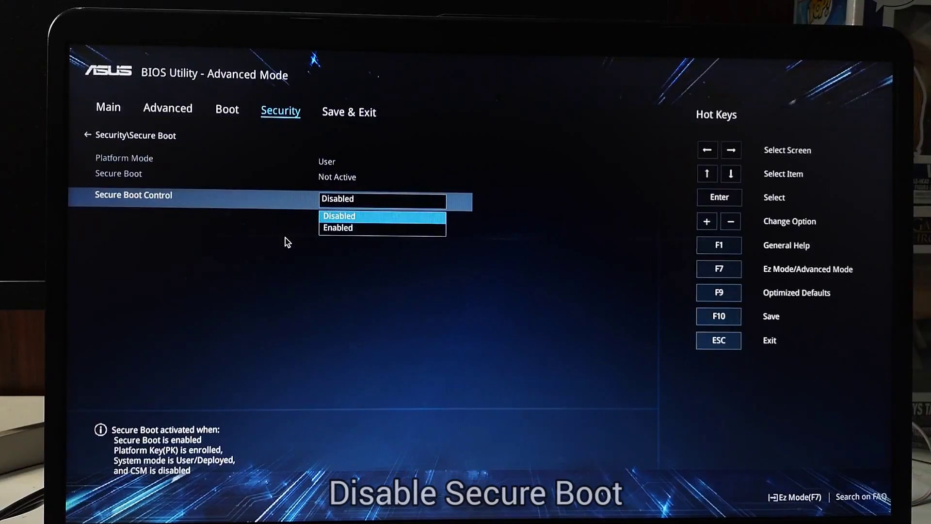
key(Escape)
key(Escape)
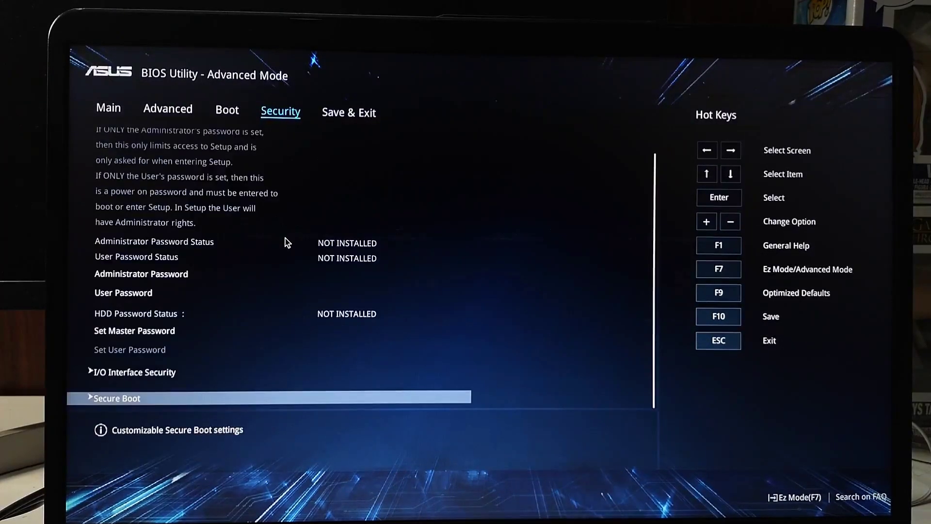
key(Right)
key(Down)
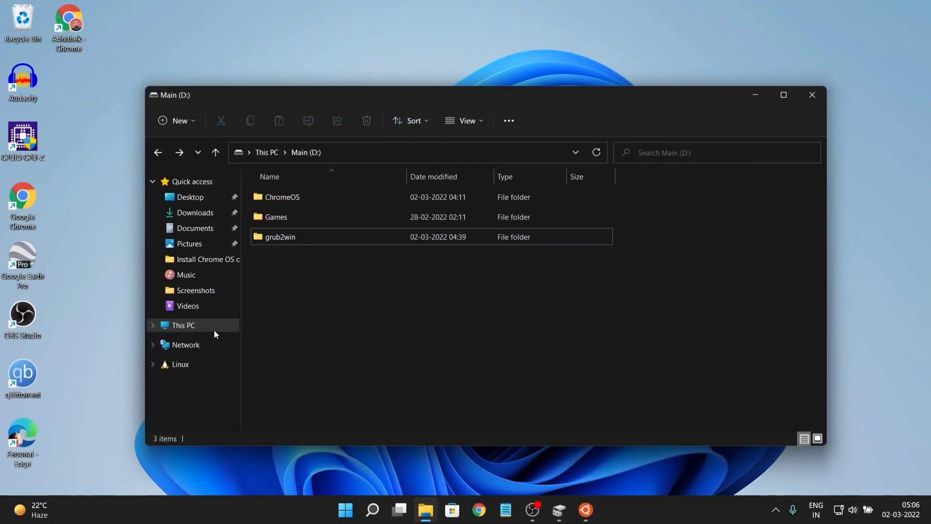
Open the brunch folder on New Volume (E:) in File Explorer.
click(212, 326)
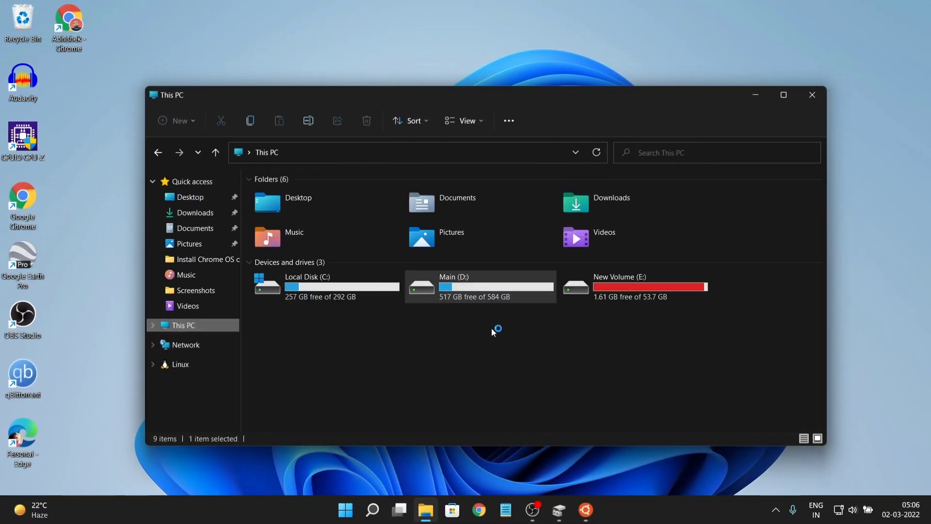
double_click(616, 290)
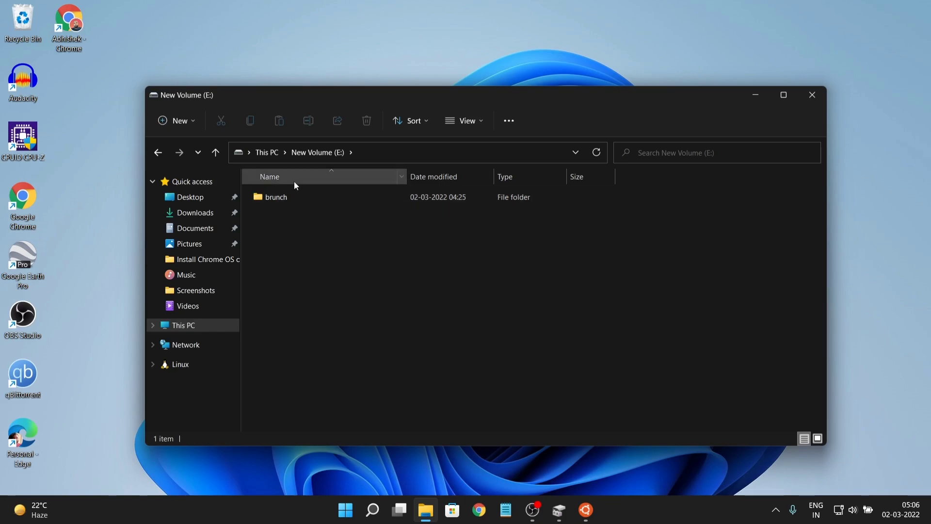
double_click(299, 201)
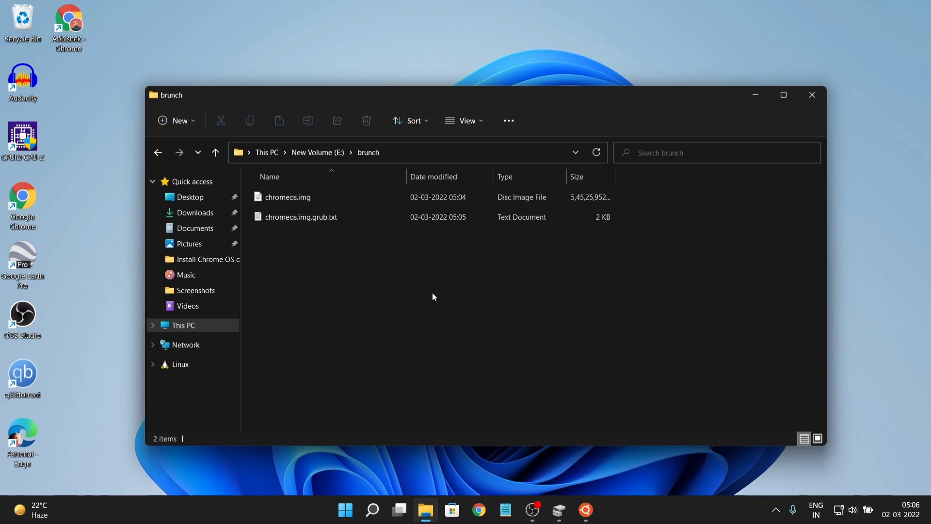
In a second Explorer window, open the grub2win folder on Main (D:).
key(ctrl+n)
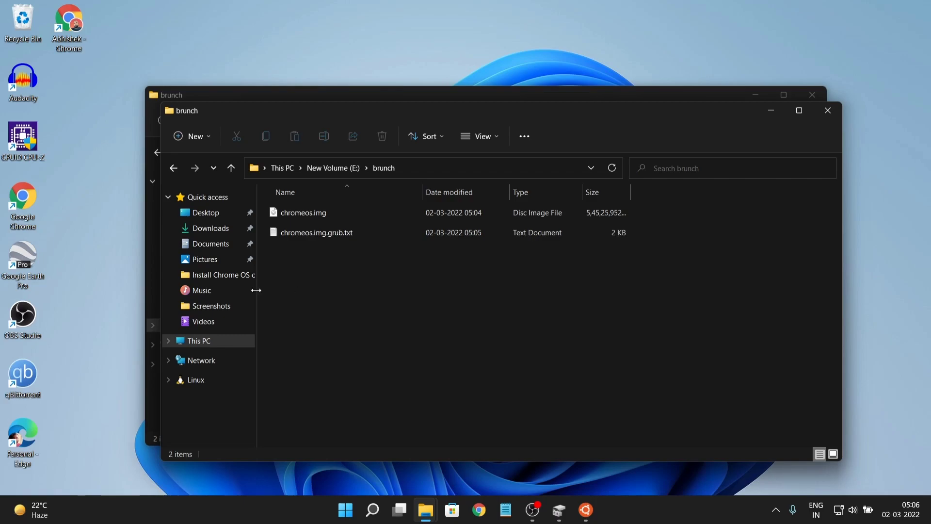
click(219, 345)
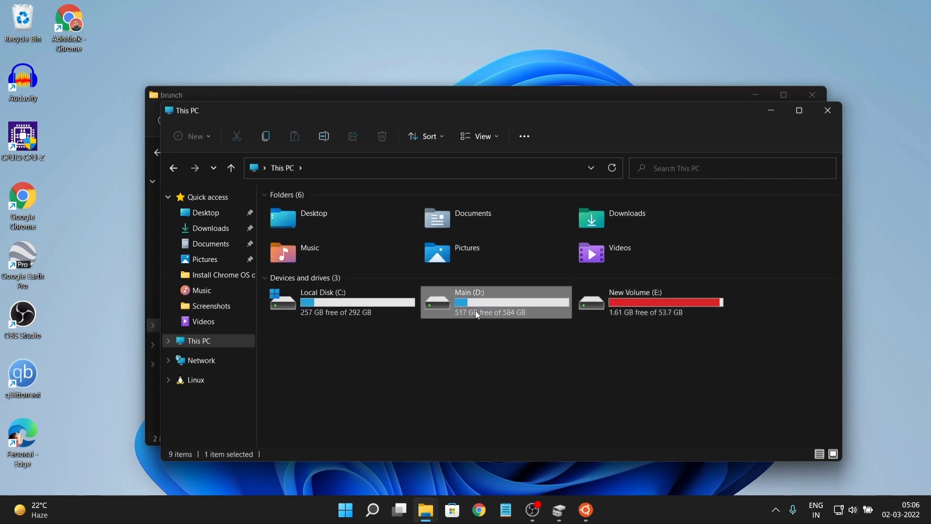
double_click(476, 311)
click(286, 210)
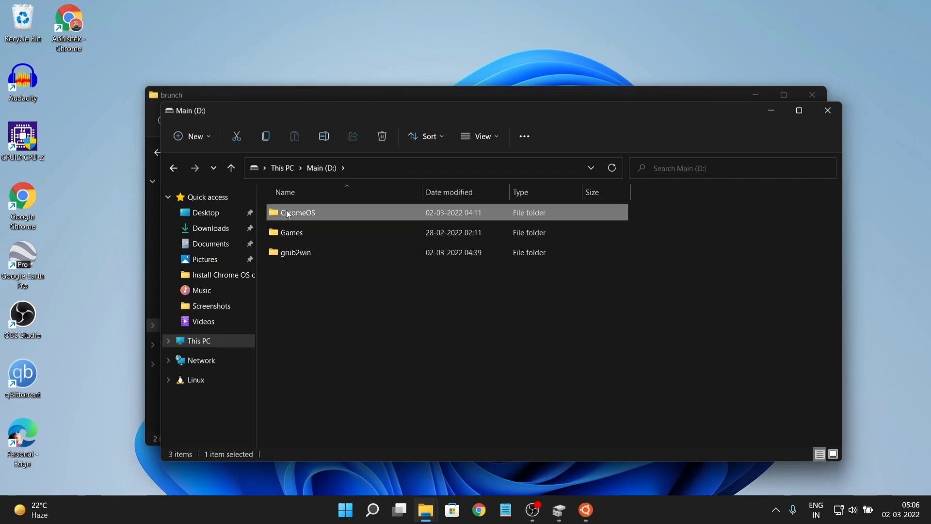
click(293, 270)
double_click(313, 253)
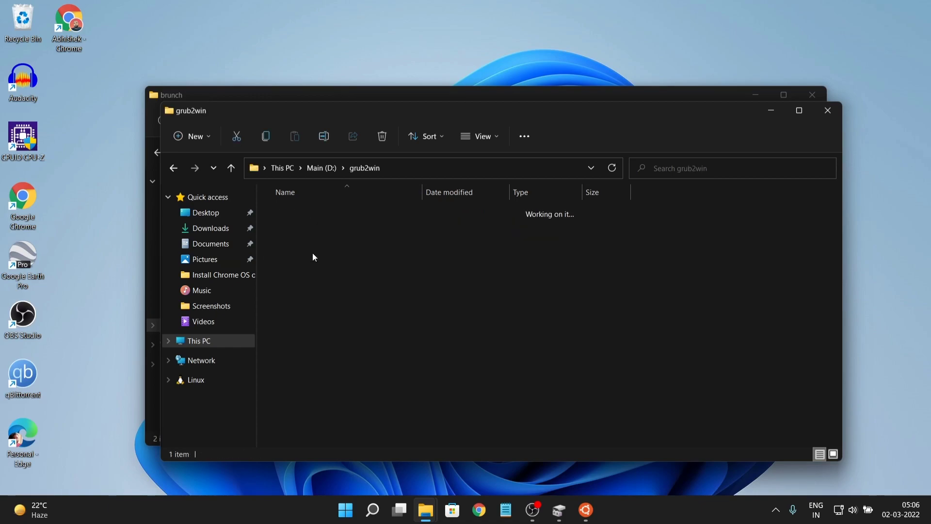
Install Grub2Win to C: via setup.exe with current modules, then open Manage Boot Menu.
click(307, 213)
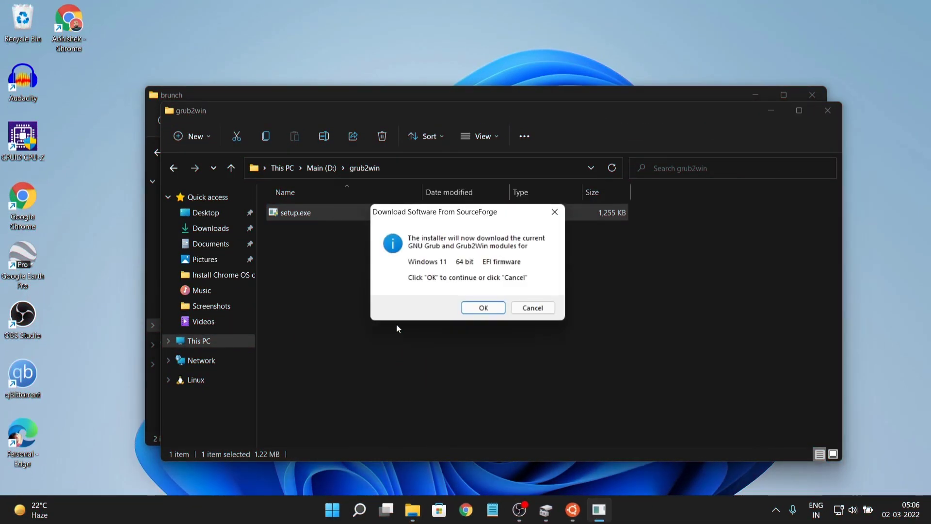
click(479, 308)
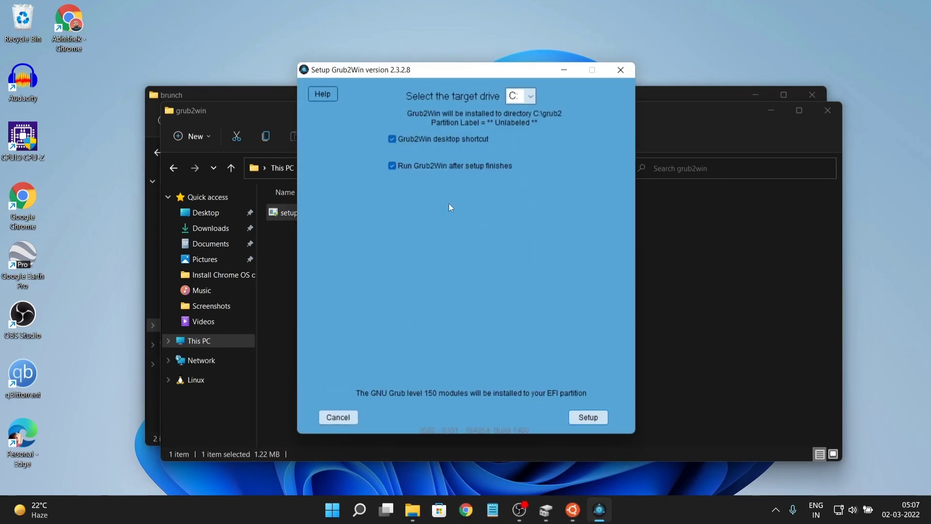
click(576, 418)
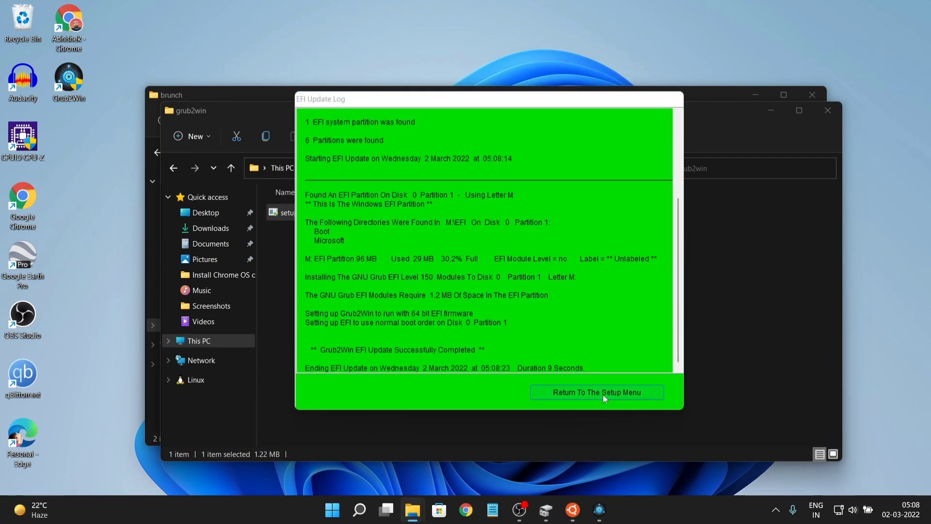
click(603, 395)
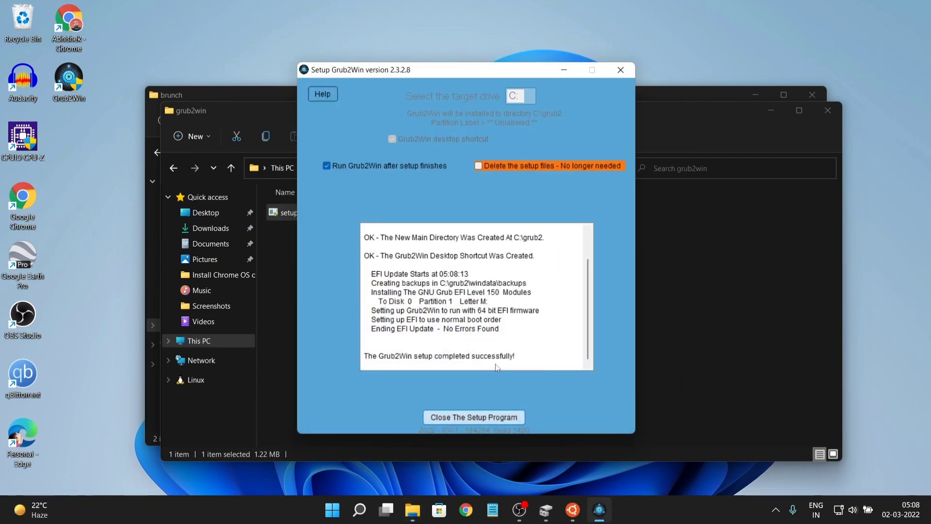
click(495, 417)
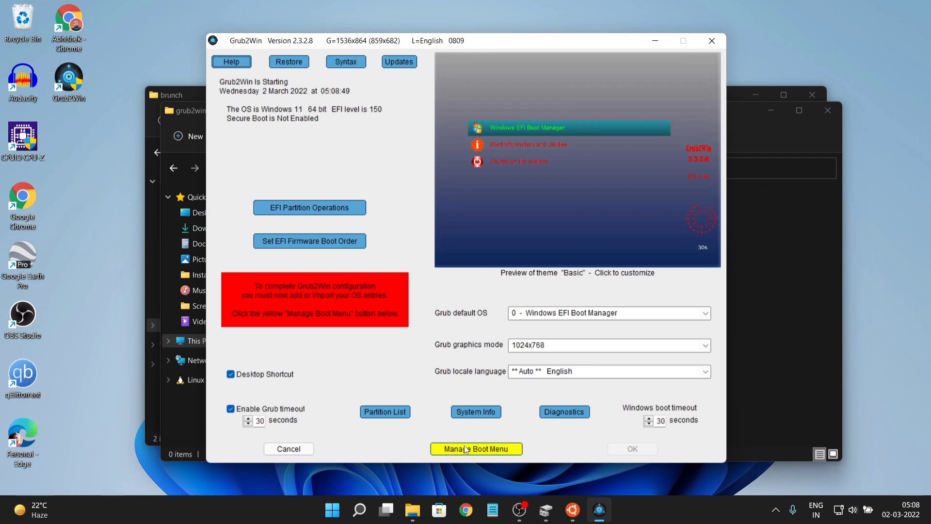
click(466, 450)
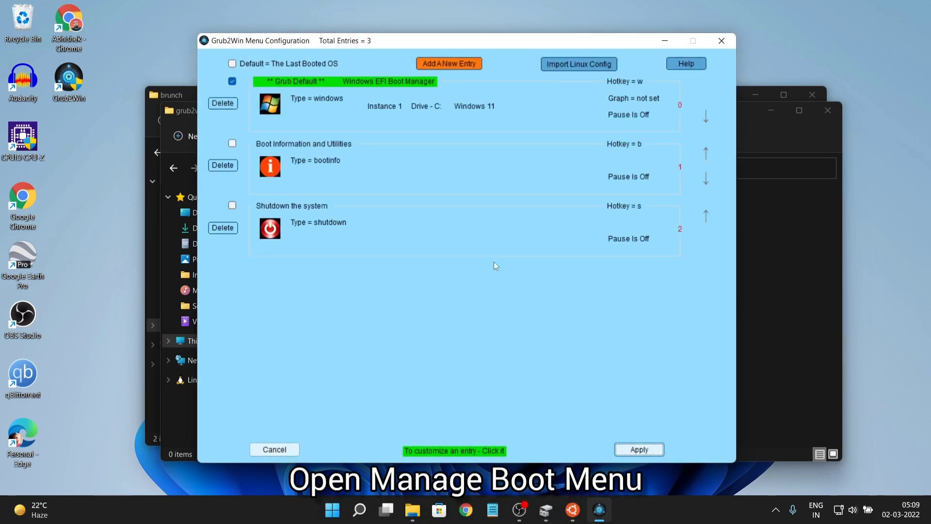
Add a boot menu entry titled 'Chrom' with the create user section type.
click(440, 65)
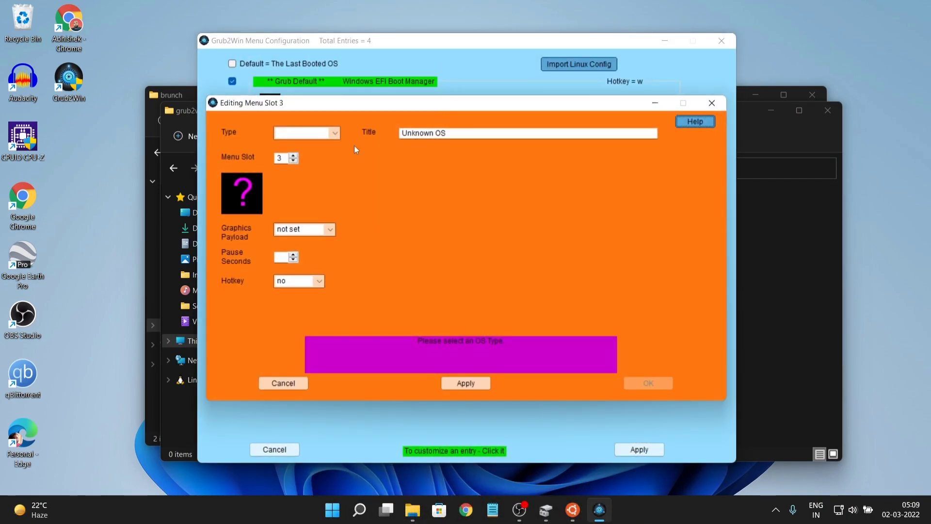
click(453, 134)
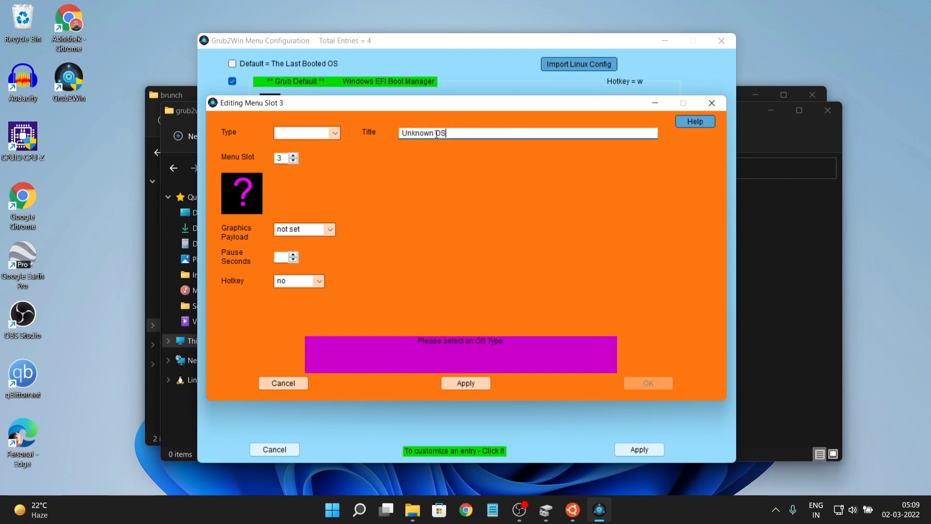
drag(454, 133, 391, 133)
text(Chrome)
click(335, 134)
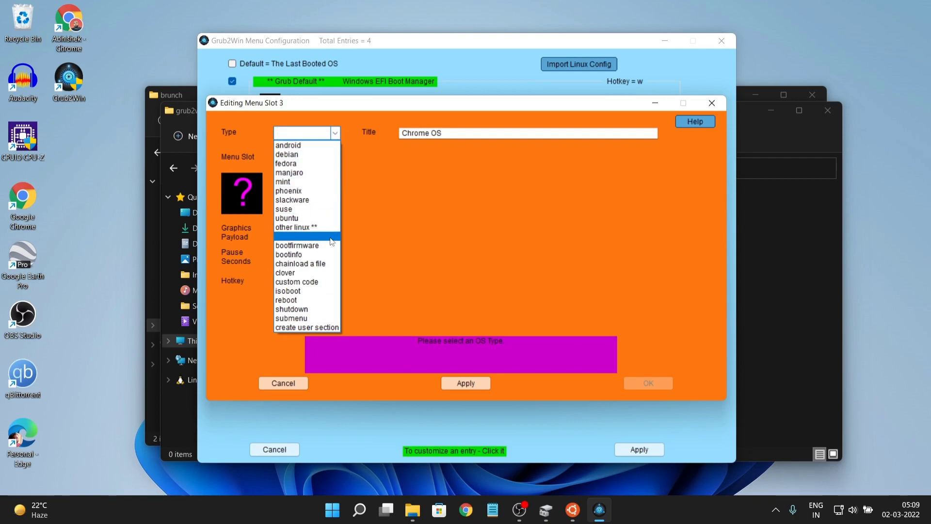
click(327, 330)
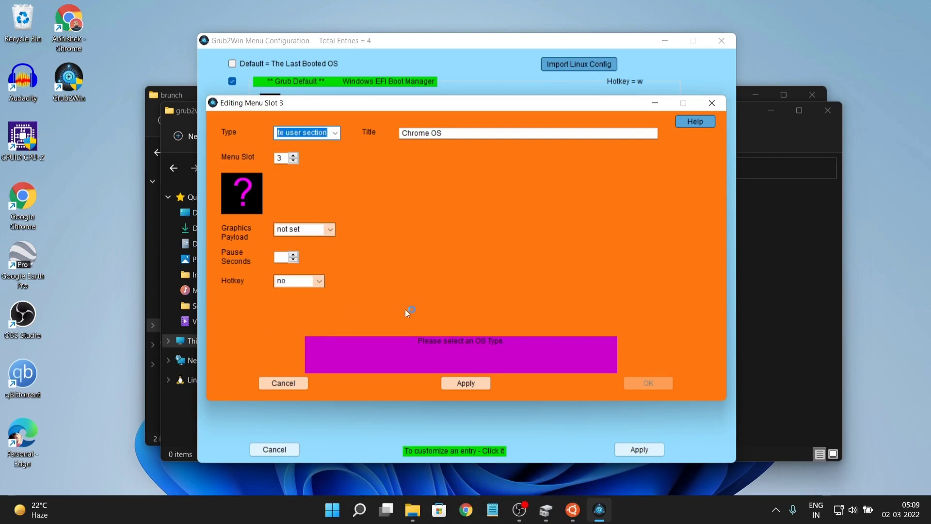
Open chromeos.img.grub.txt from the brunch folder and copy all its ChromeOS GRUB entries.
click(567, 508)
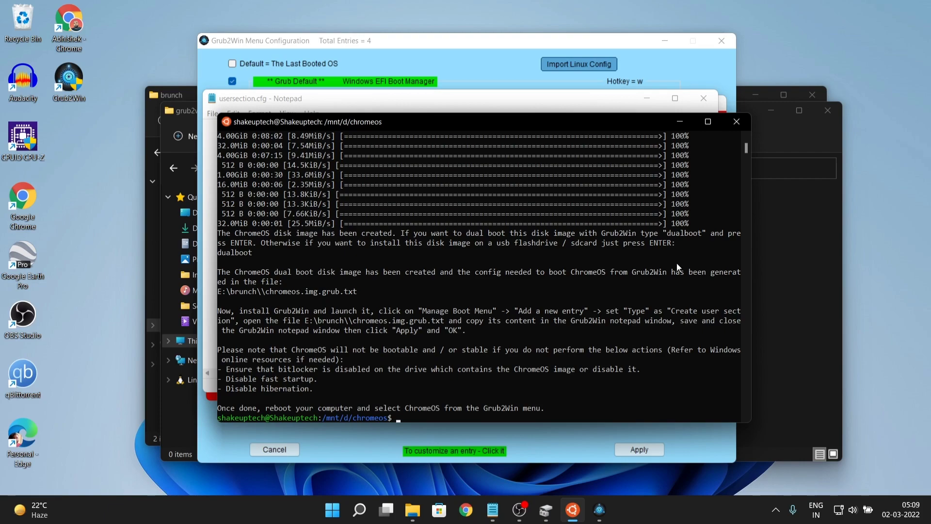
click(683, 117)
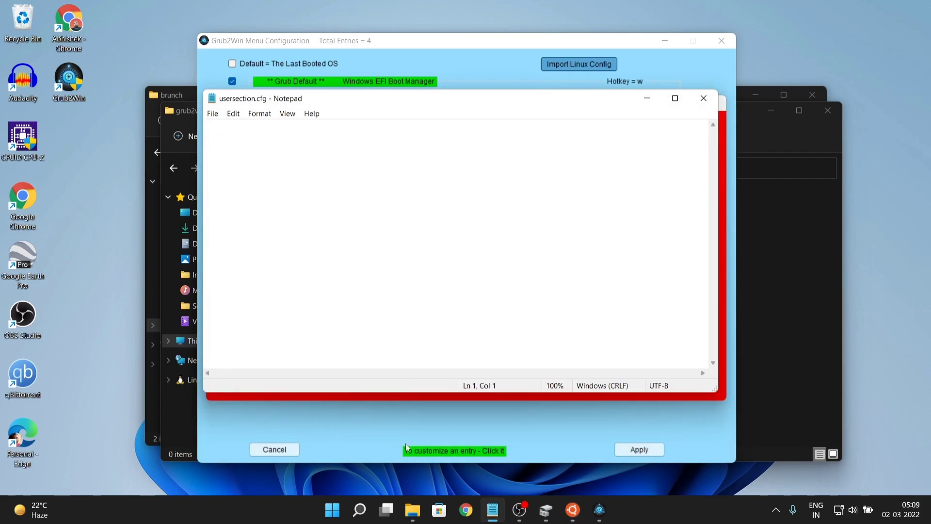
mouse_move(412, 510)
click(447, 462)
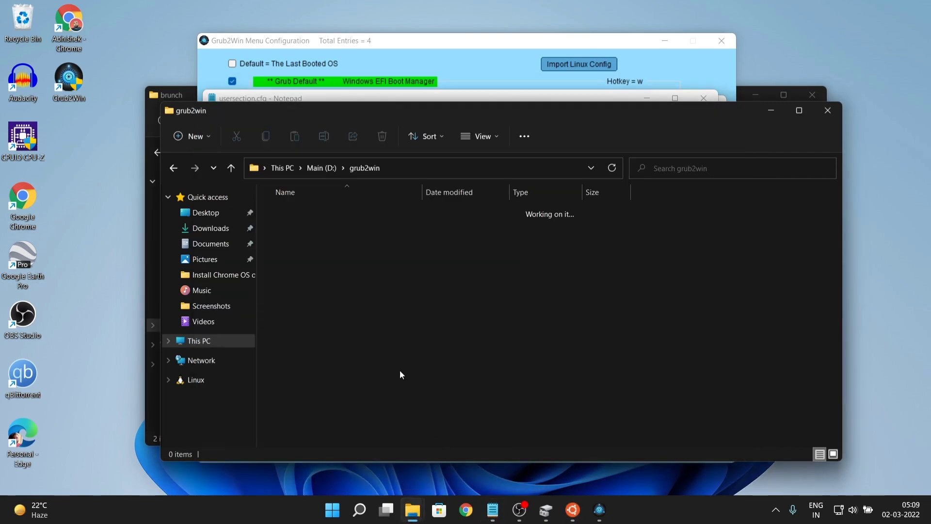
click(364, 476)
click(328, 219)
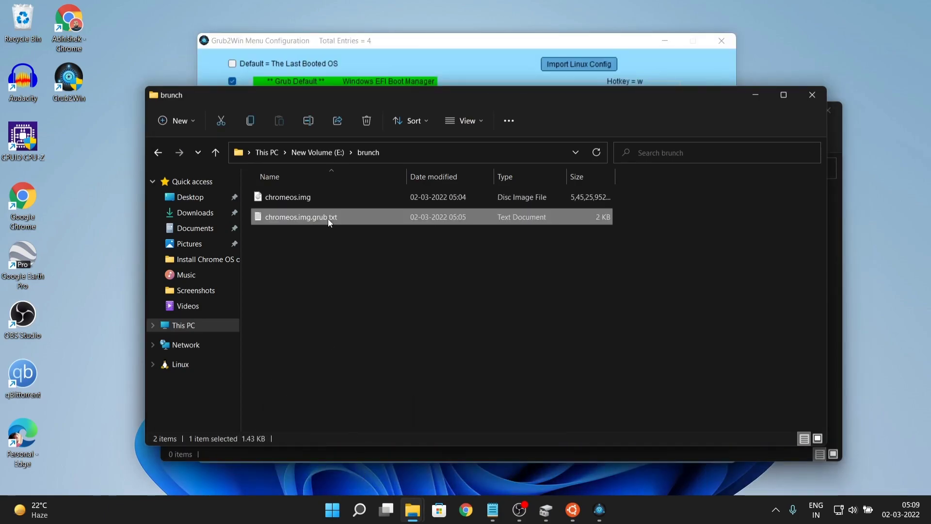
double_click(328, 219)
key(ctrl+a)
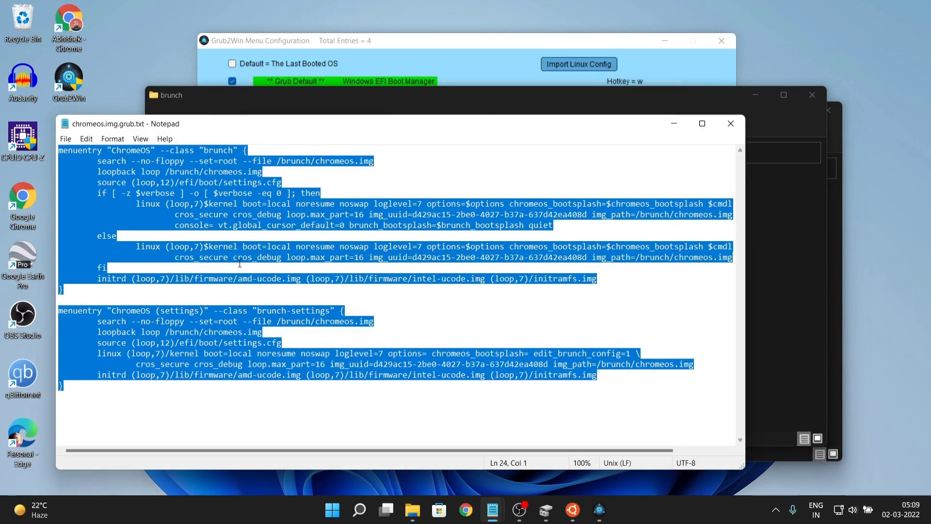
click(674, 124)
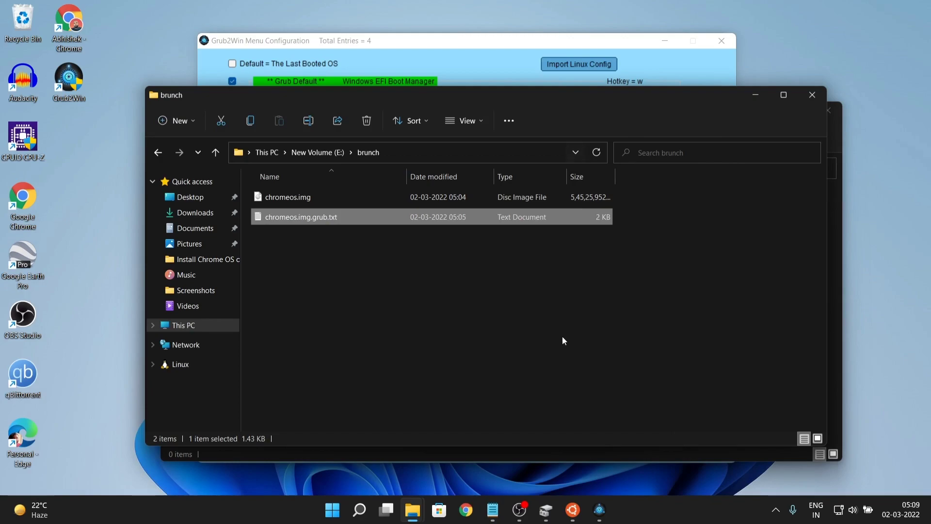
Paste the entries into usersection.cfg, save it, pass the syntax check, and apply the menu.
mouse_move(493, 510)
click(427, 452)
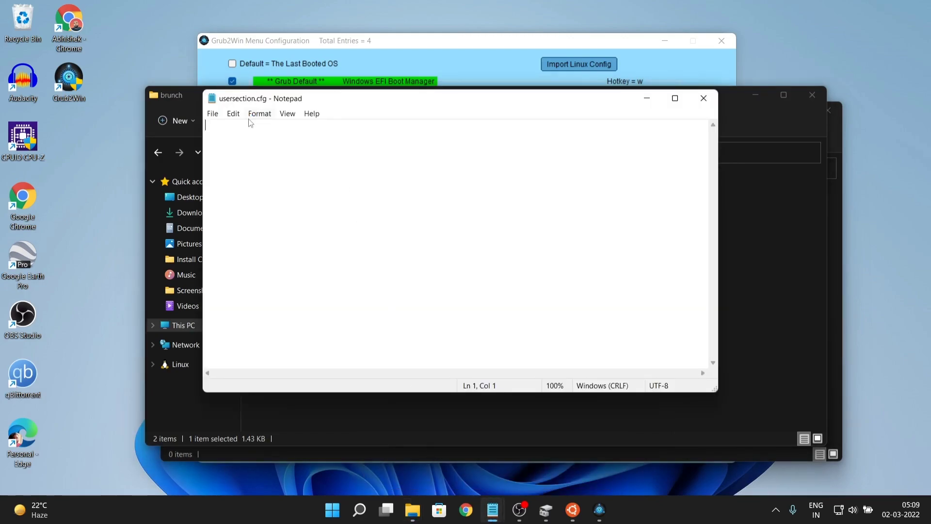
key(ctrl+v)
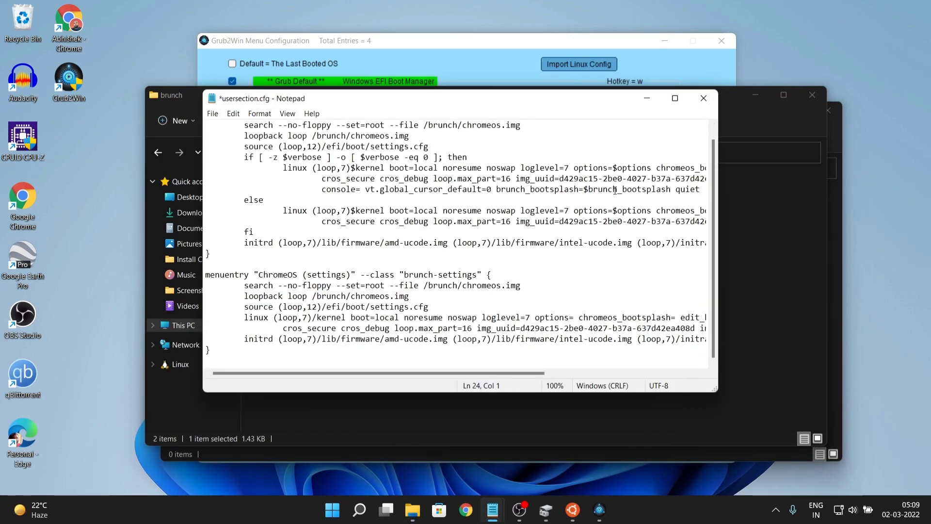
click(705, 99)
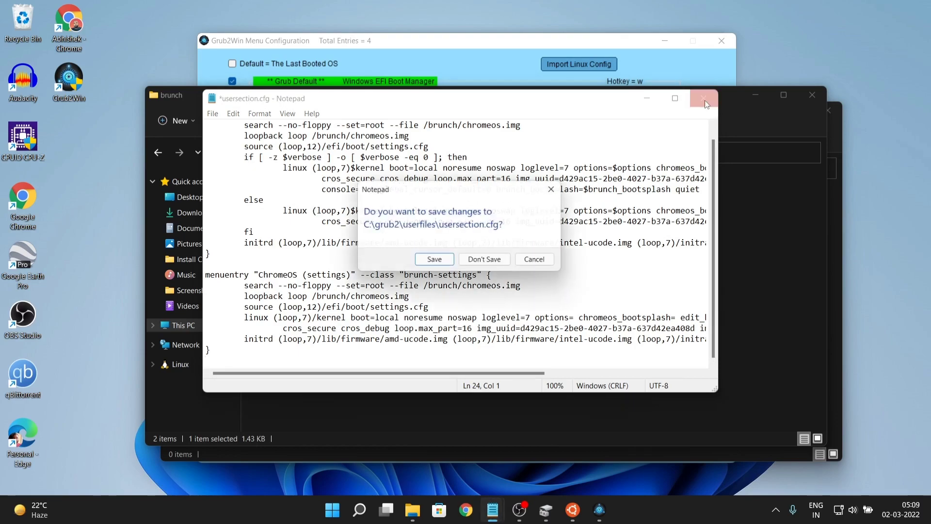
click(440, 263)
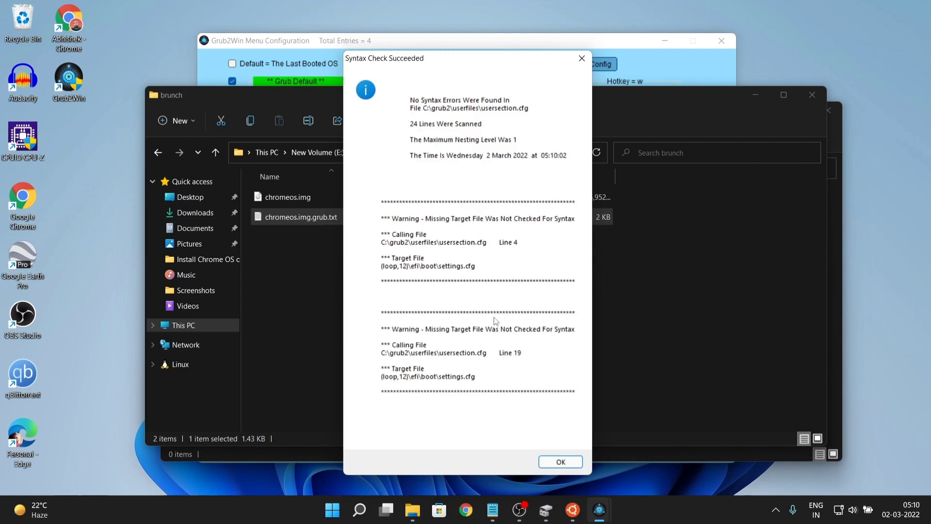
click(566, 458)
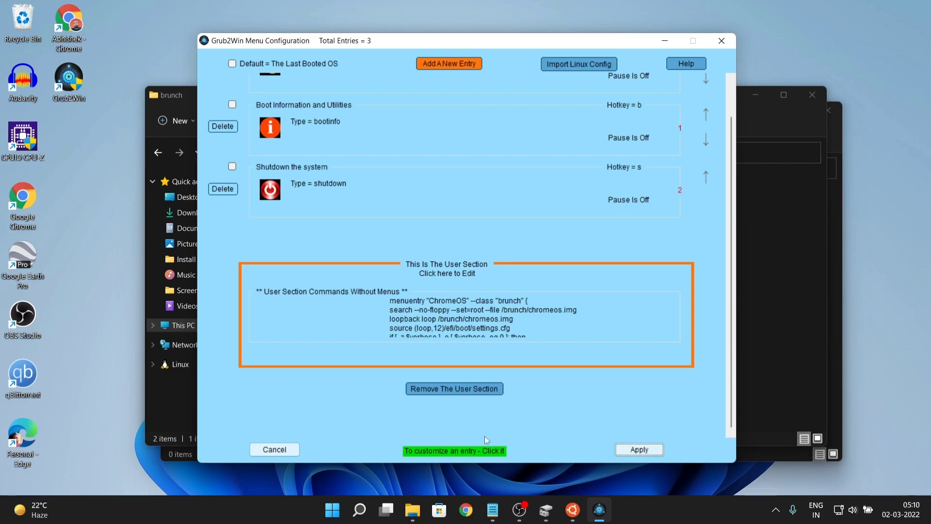
scroll(496, 222, up, 1)
scroll(609, 342, down, 1)
click(638, 449)
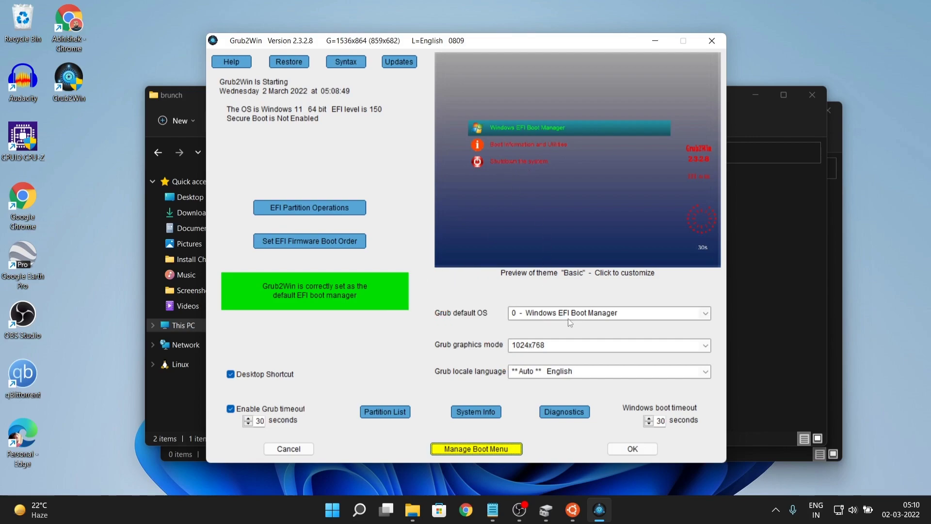
Set GRUB graphics mode to 1920x1080, set the EFI firmware boot order, and save the configuration.
click(705, 345)
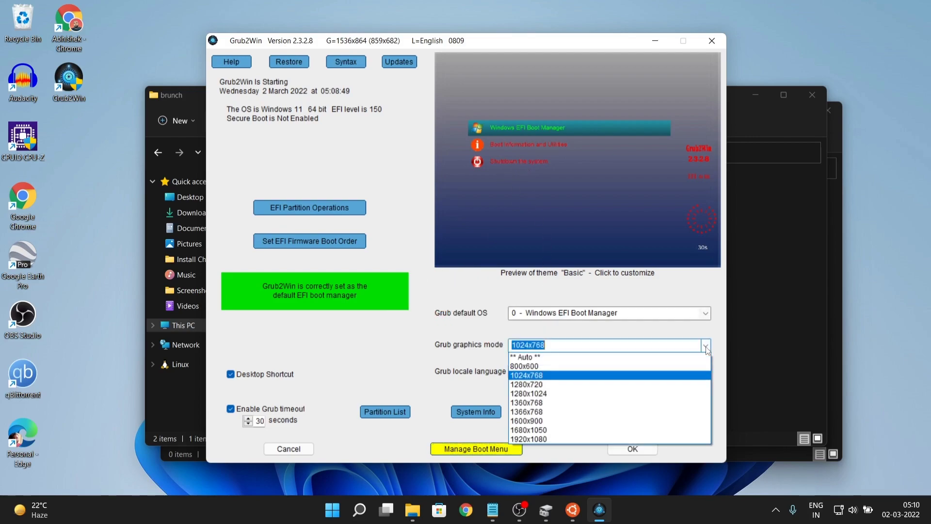
click(606, 439)
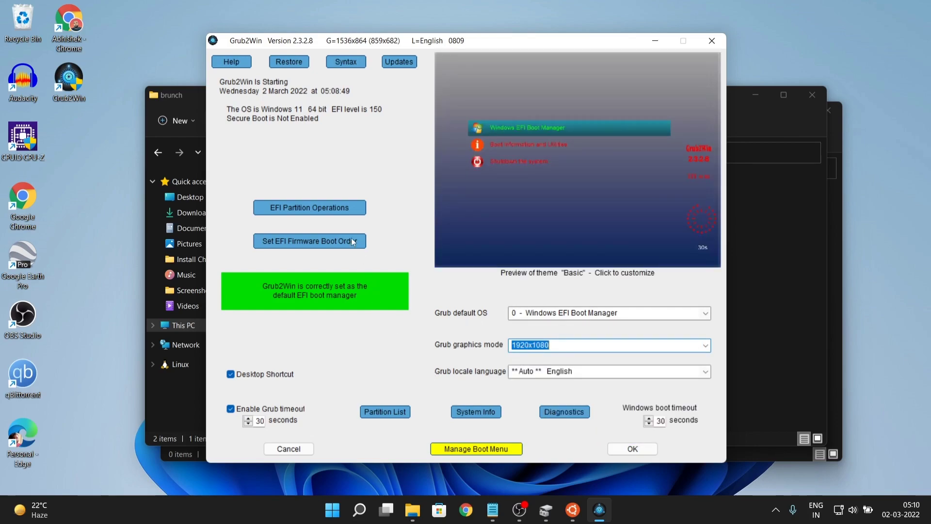
click(321, 240)
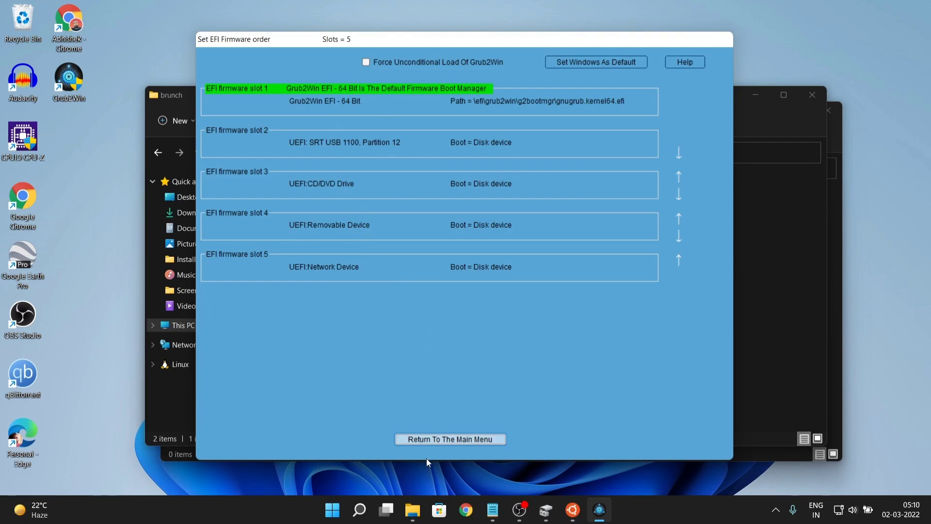
click(435, 443)
click(617, 449)
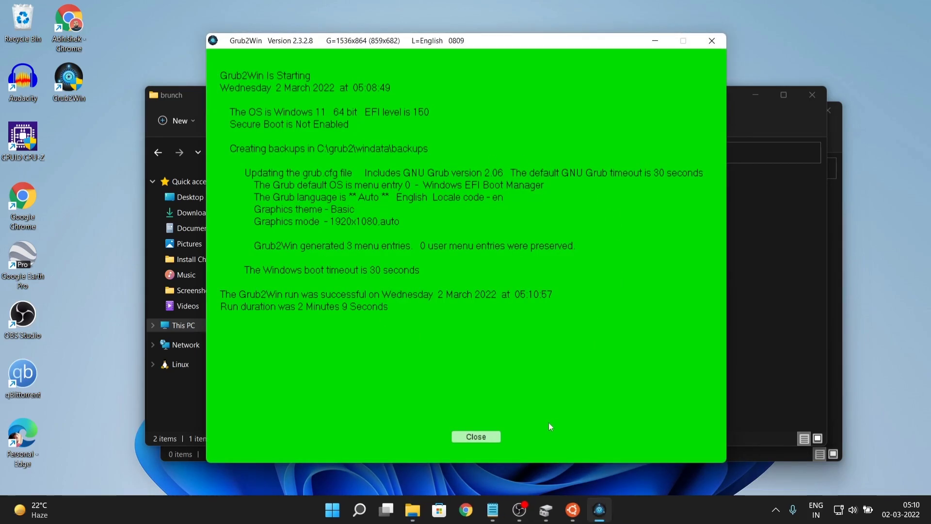
click(494, 436)
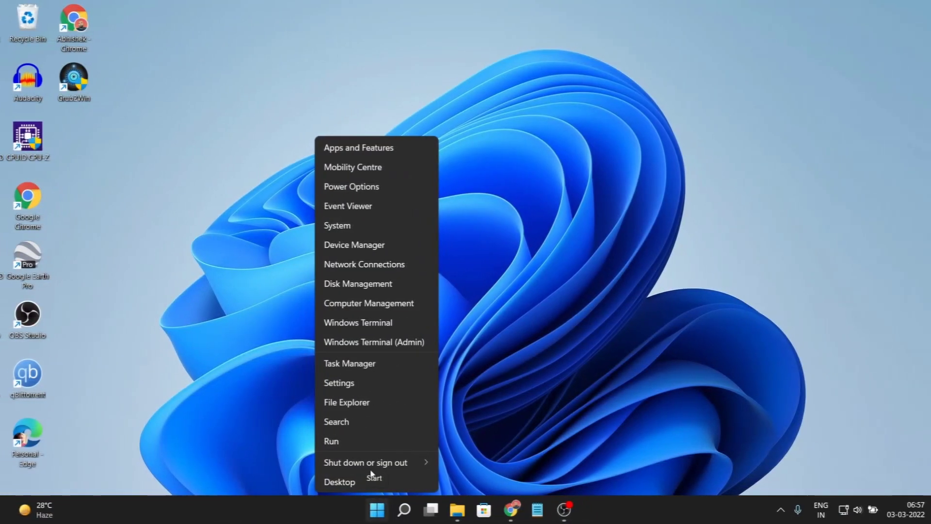
Run powercfg.exe /hibernate off in an administrator Windows Terminal, then minimize it.
click(377, 342)
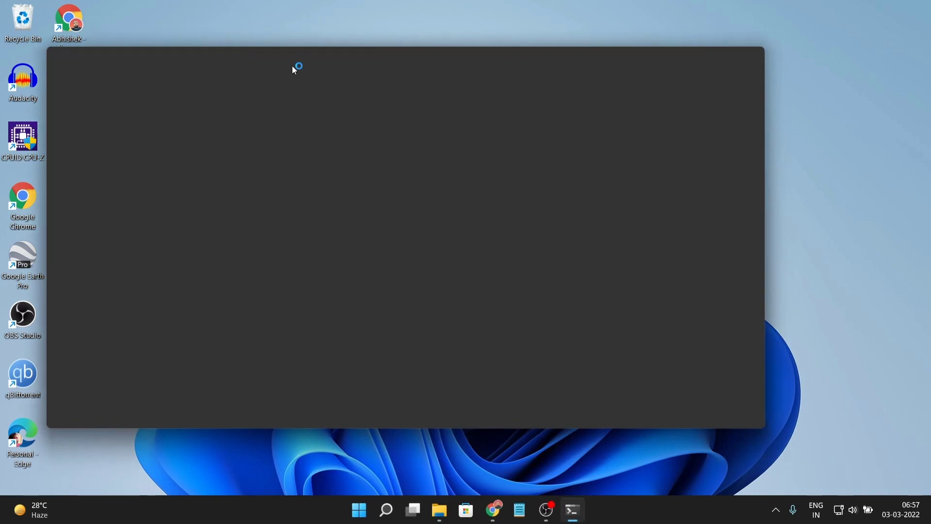
drag(295, 71, 393, 64)
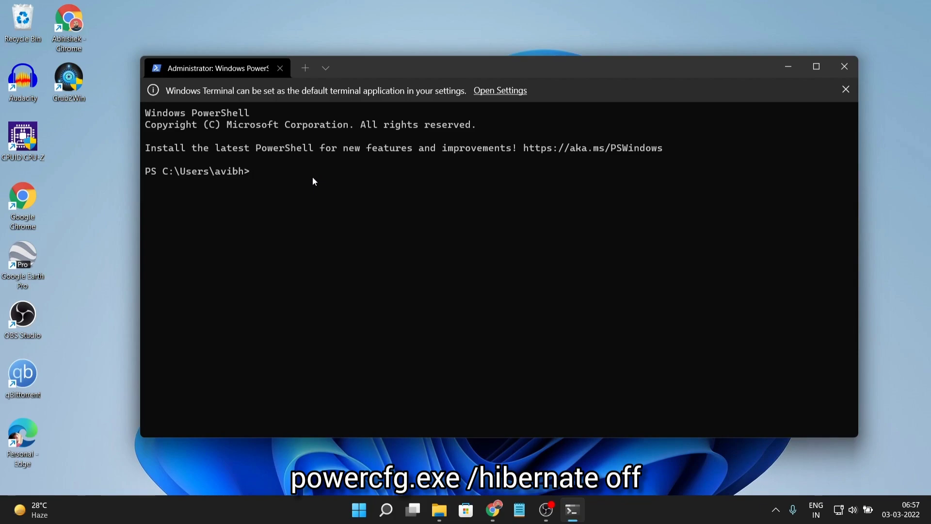
text(powercfg.exe /hibernate off)
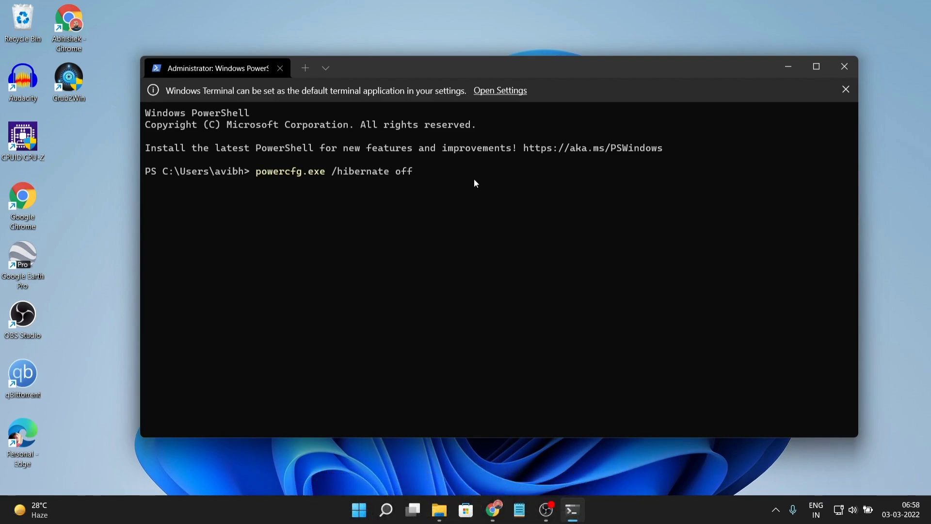
key(Return)
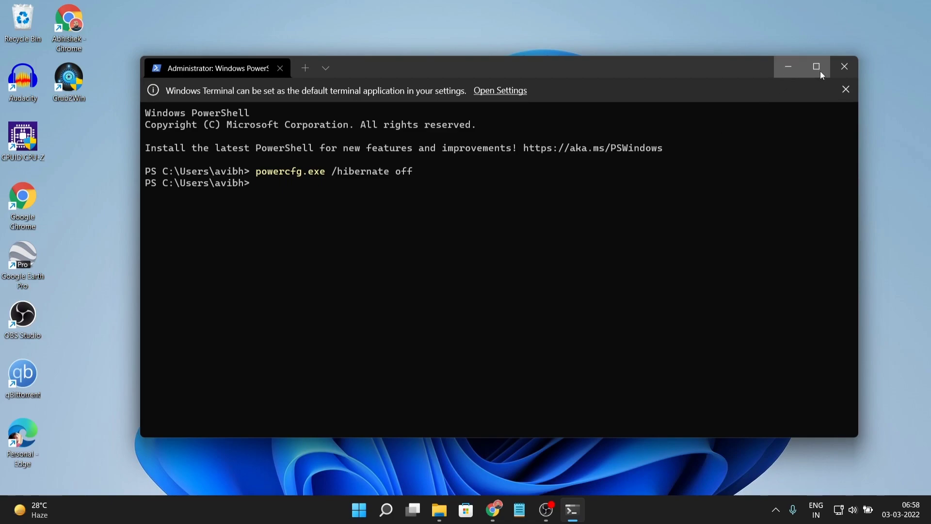
click(789, 67)
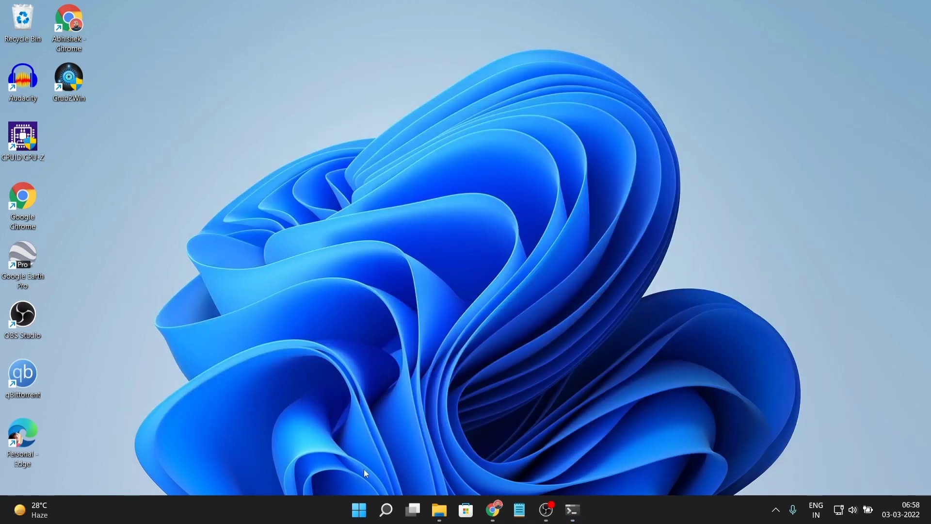
Launch Registry Editor with regedit from the Run box.
right_click(359, 509)
click(340, 442)
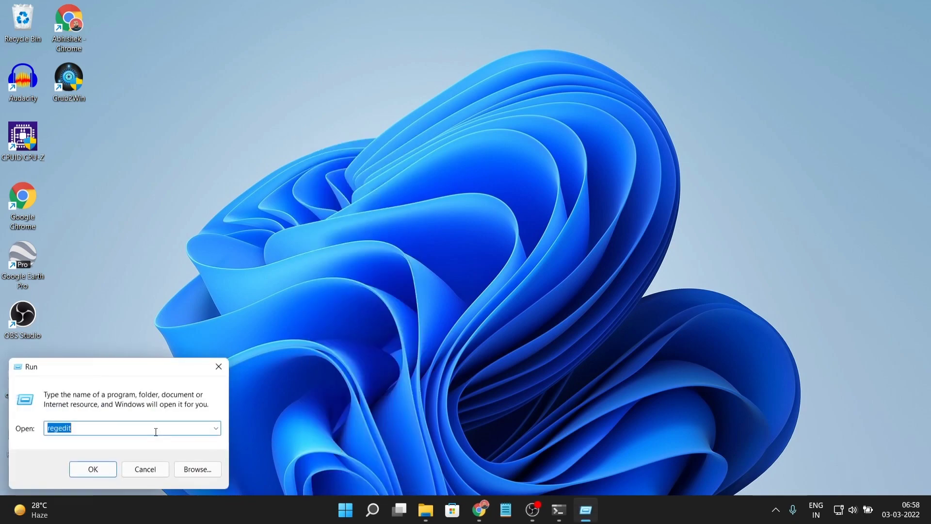
text(regedi)
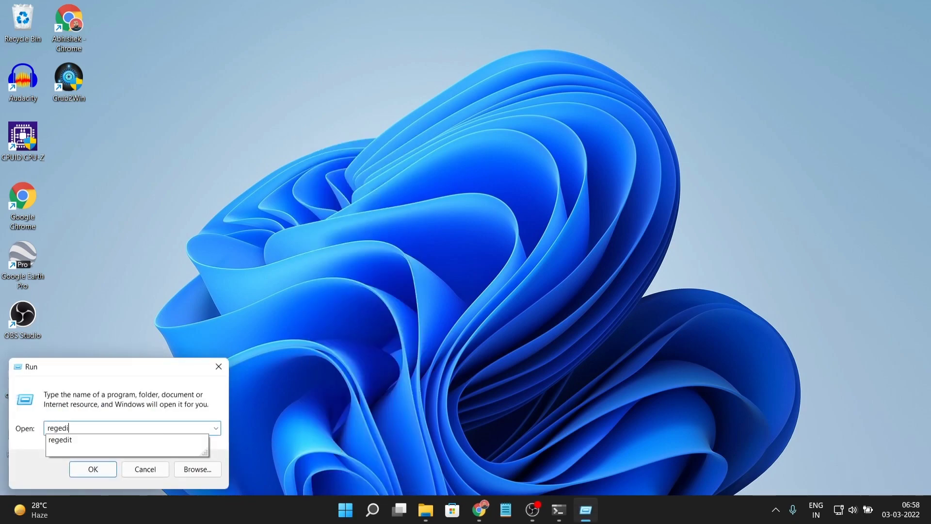
text(t)
key(Return)
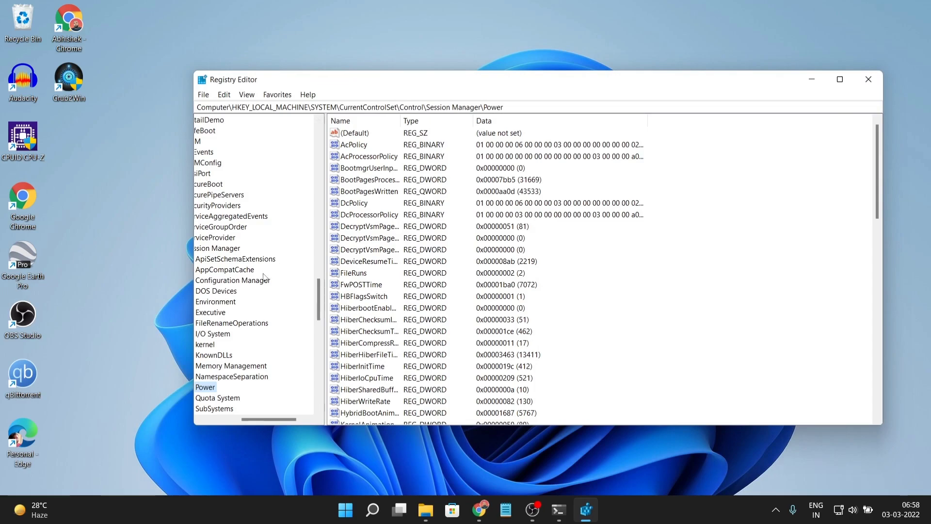
Expand HKEY_LOCAL_MACHINE\SYSTEM\CurrentControlSet\Control in the registry tree.
scroll(264, 277, up, 20)
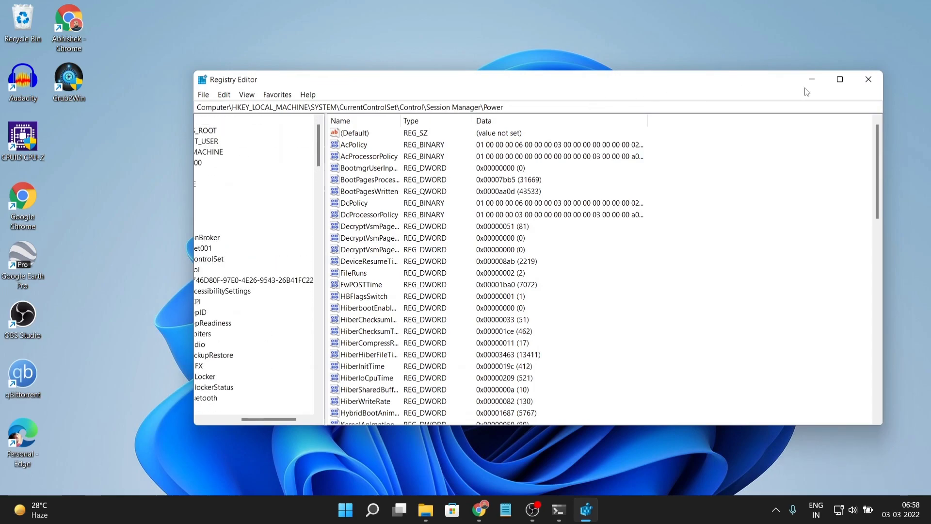
scroll(236, 236, down, 20)
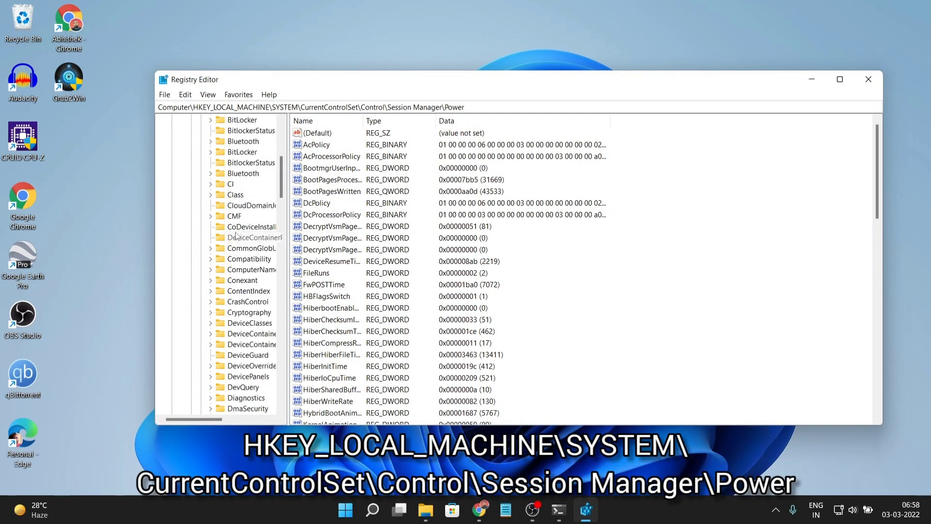
scroll(236, 236, up, 20)
click(172, 152)
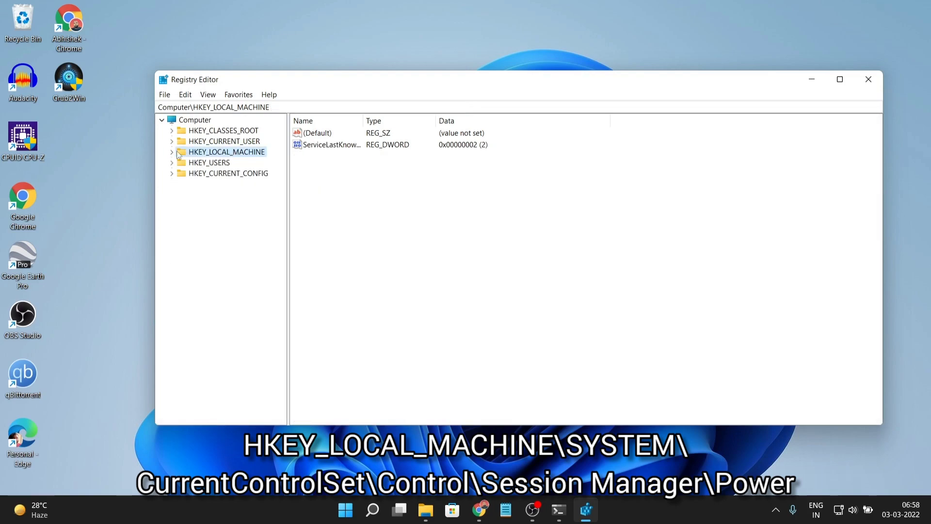
click(173, 153)
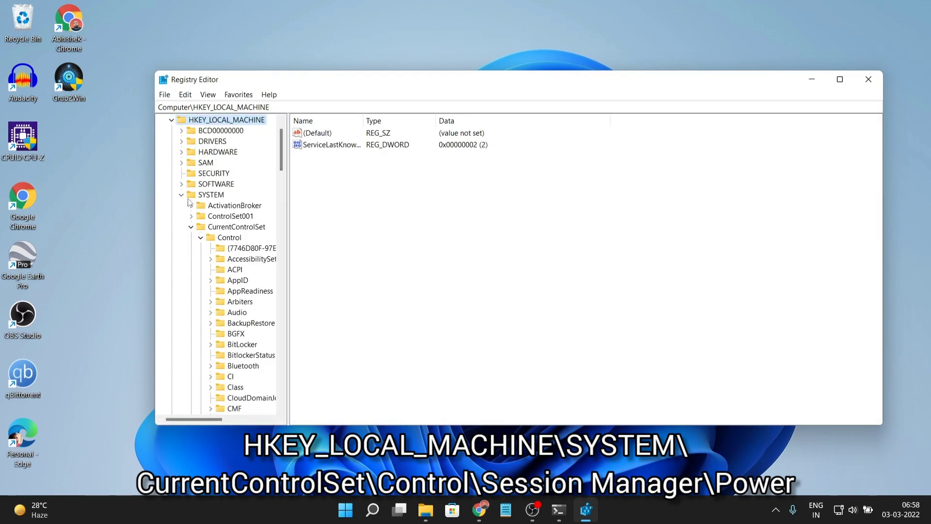
click(207, 197)
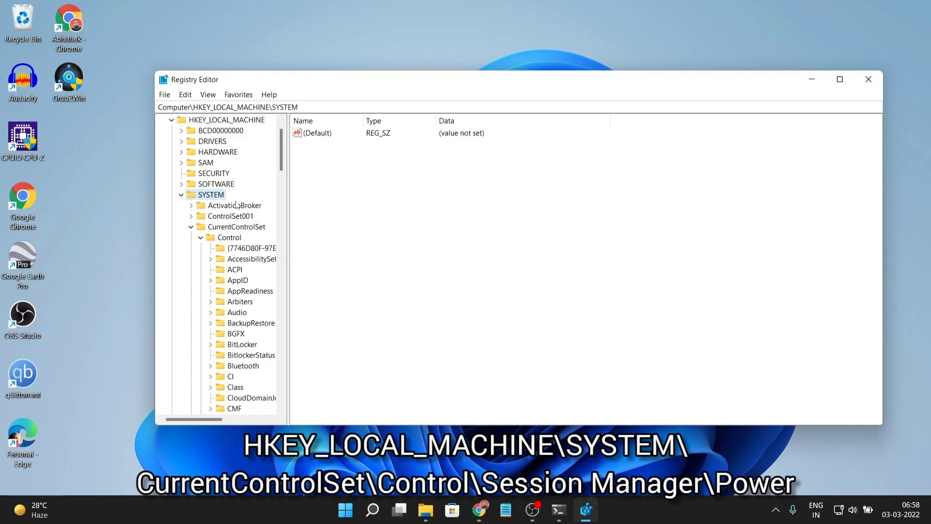
click(228, 228)
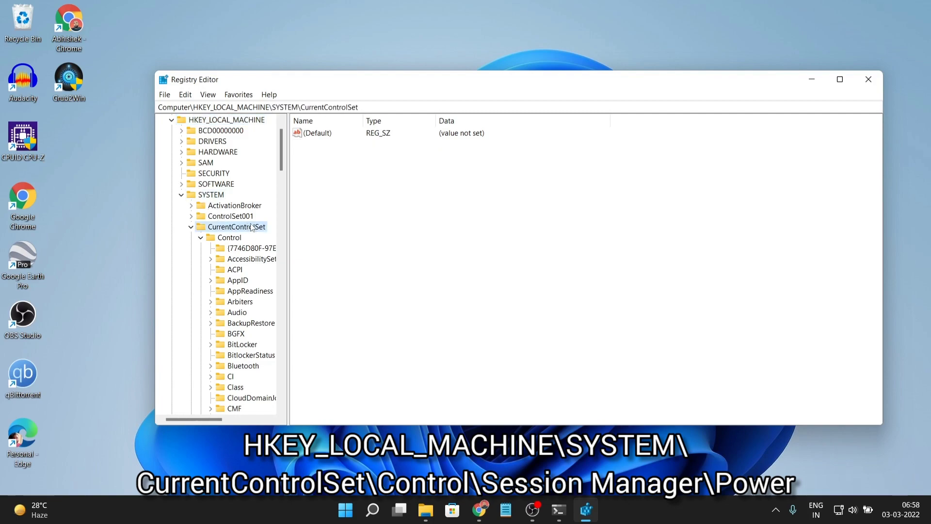
click(232, 238)
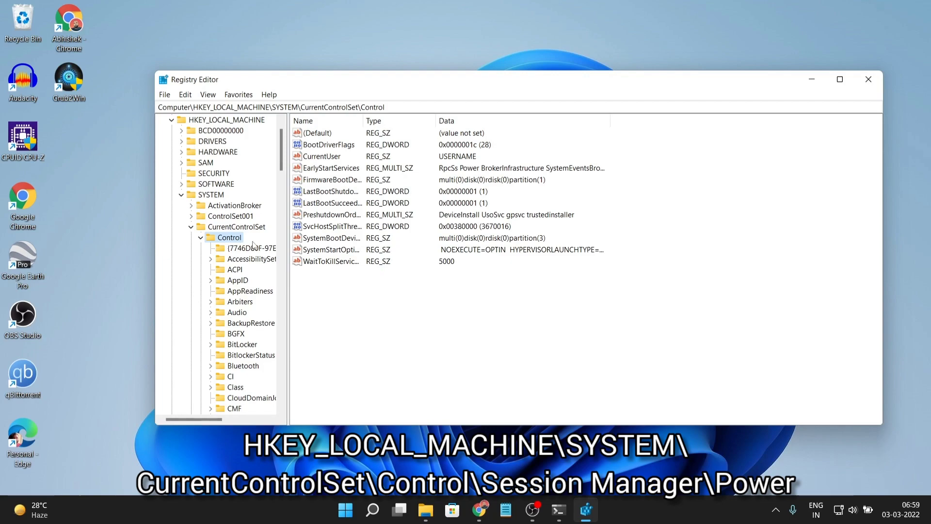
Open Session Manager\Power and select the HiberbootEnabled value.
scroll(237, 228, down, 9)
scroll(244, 218, down, 17)
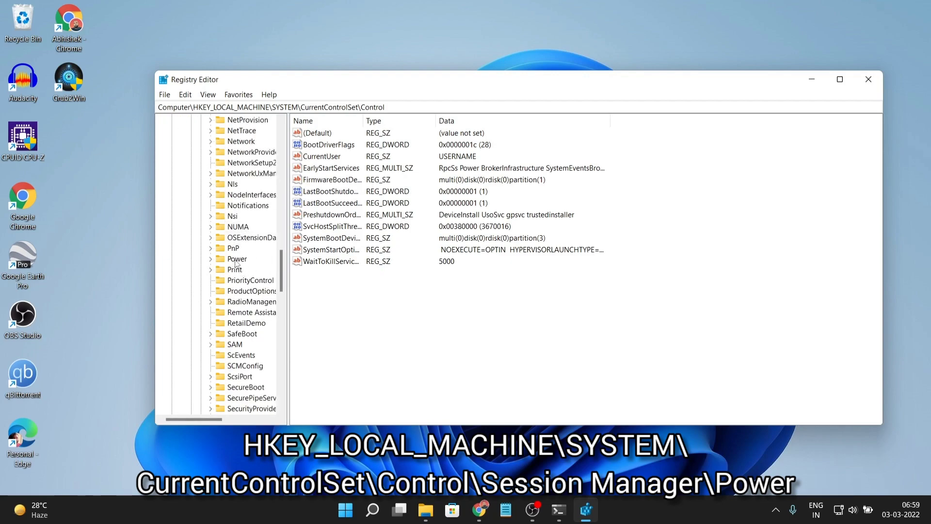
scroll(238, 271, down, 5)
double_click(247, 291)
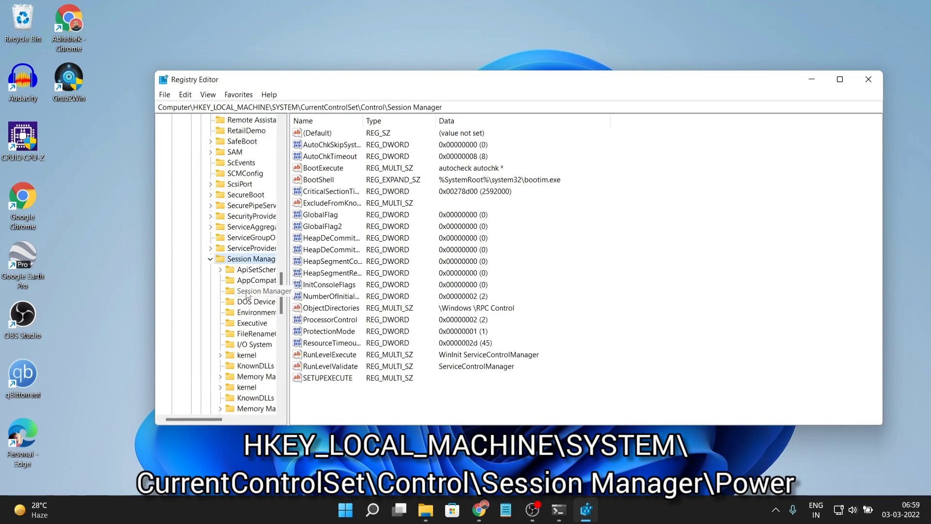
scroll(246, 293, down, 3)
click(247, 303)
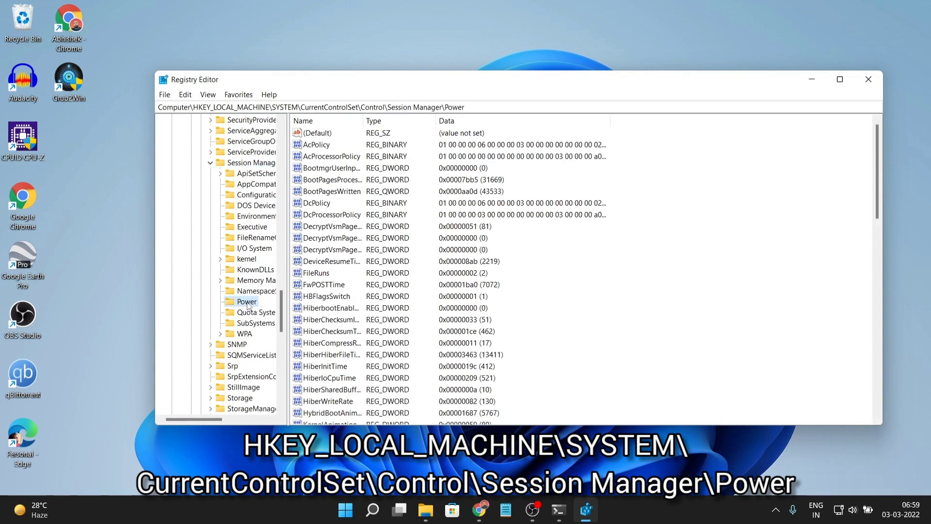
scroll(316, 291, down, 2)
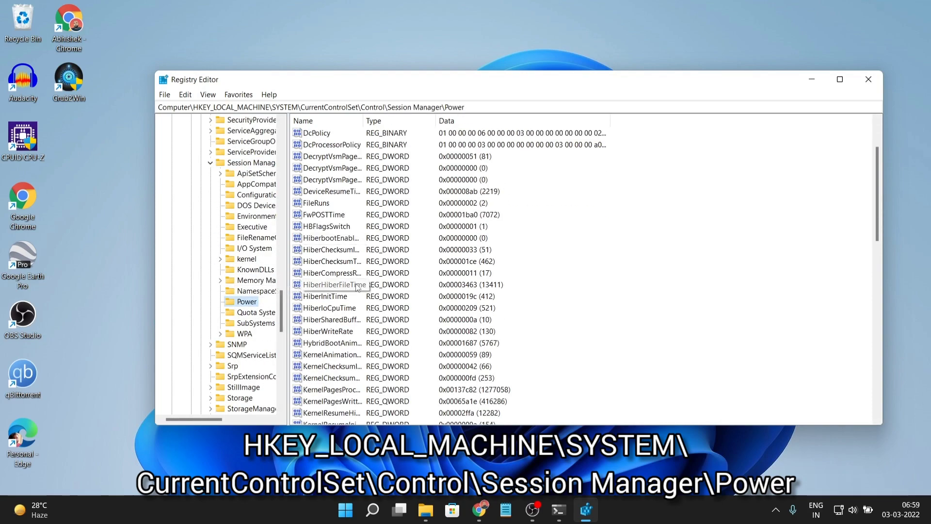
scroll(339, 262, down, 1)
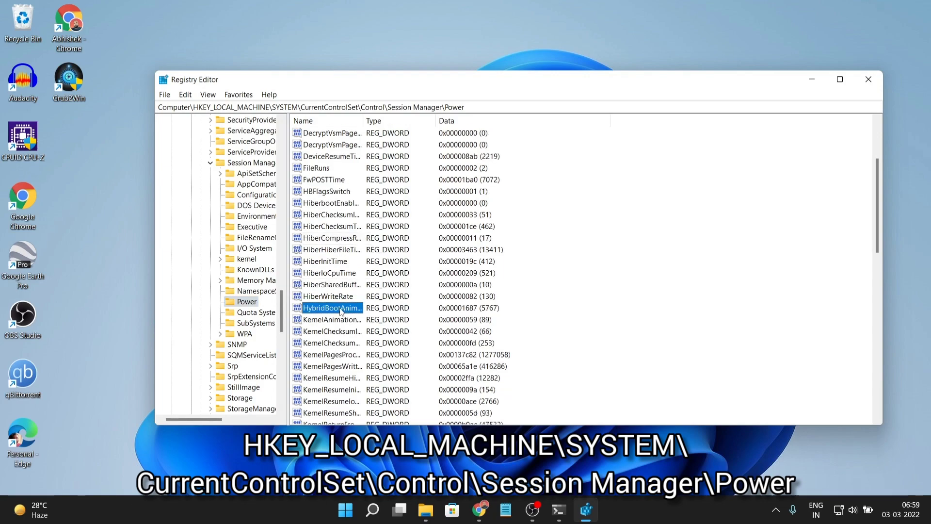
click(337, 307)
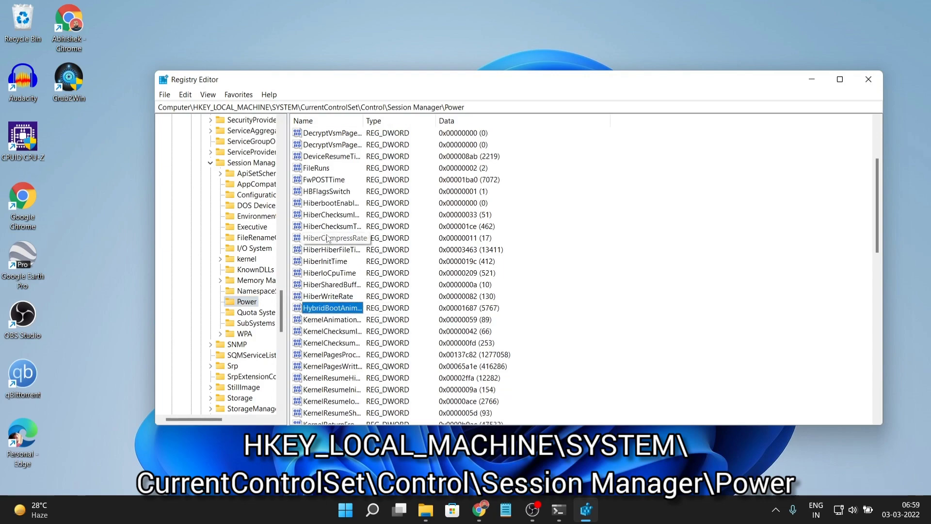
click(333, 204)
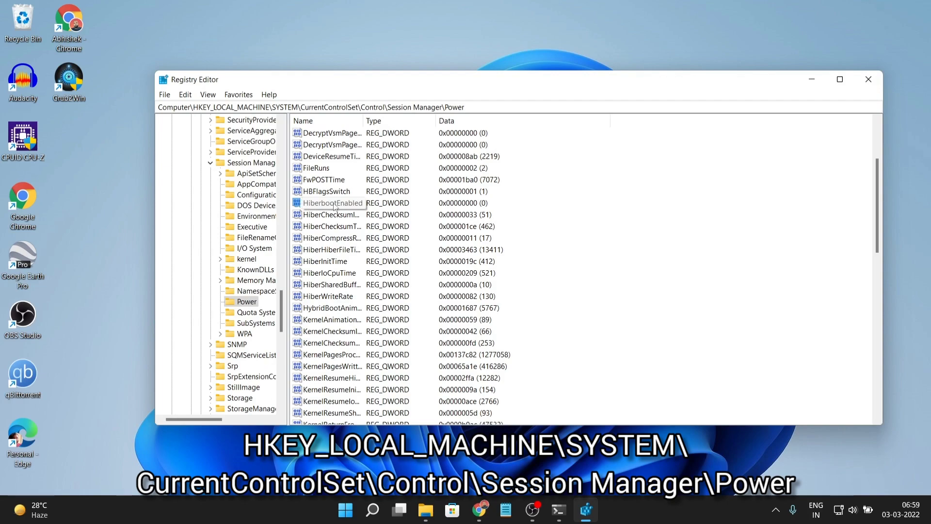
Set HiberbootEnabled's value data to 0.
right_click(334, 204)
click(365, 210)
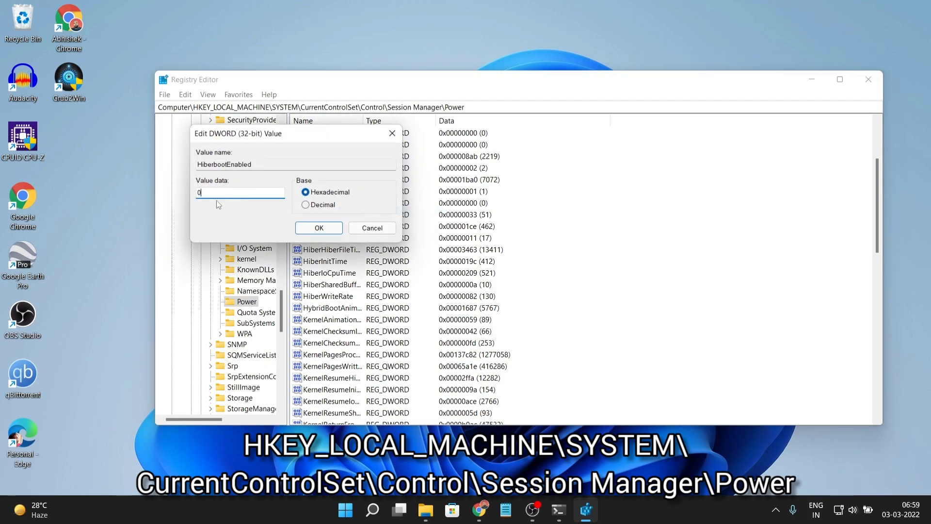
click(319, 228)
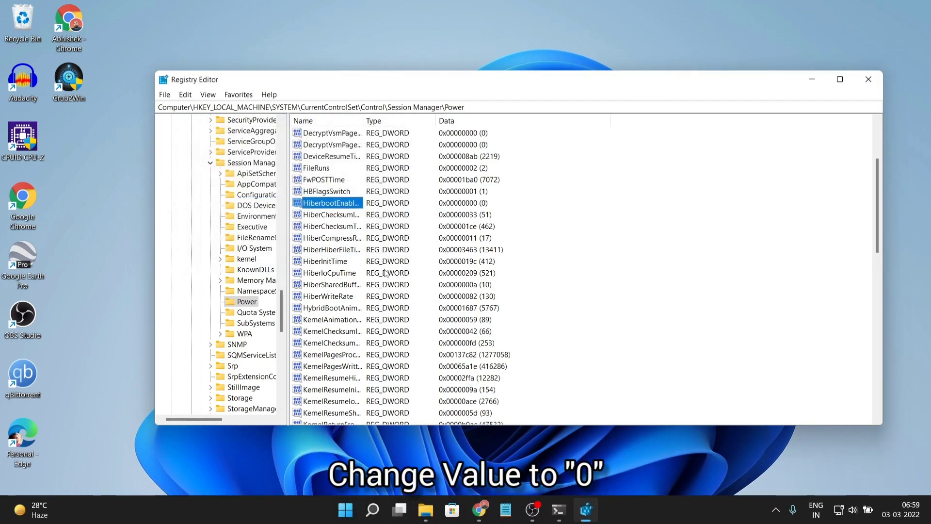
Restart the PC from the Win+X shut down menu into the Grub2Win boot menu.
right_click(346, 509)
mouse_move(369, 462)
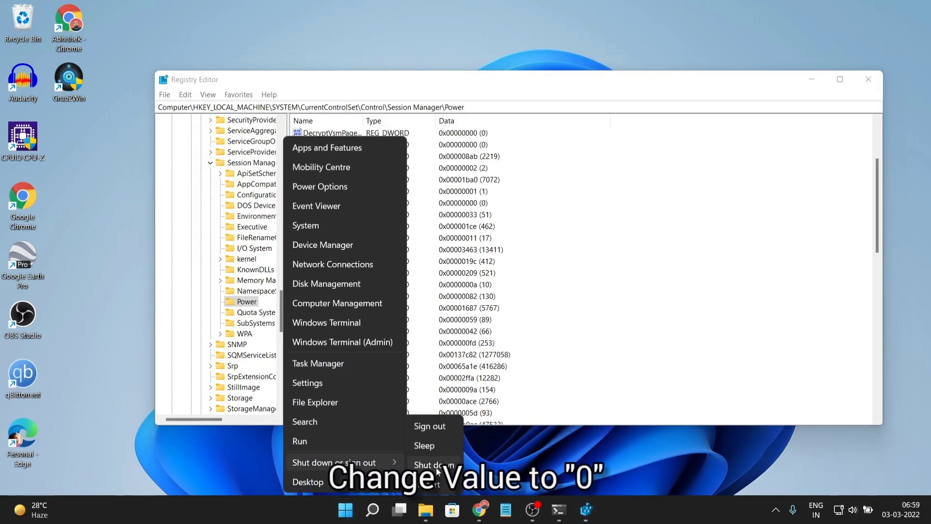
click(262, 440)
scroll(252, 262, up, 4)
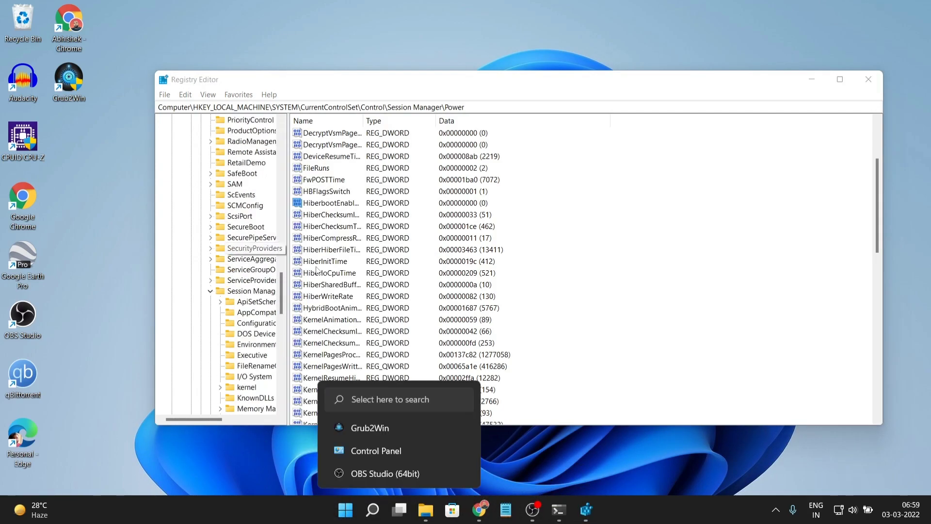
scroll(247, 267, up, 10)
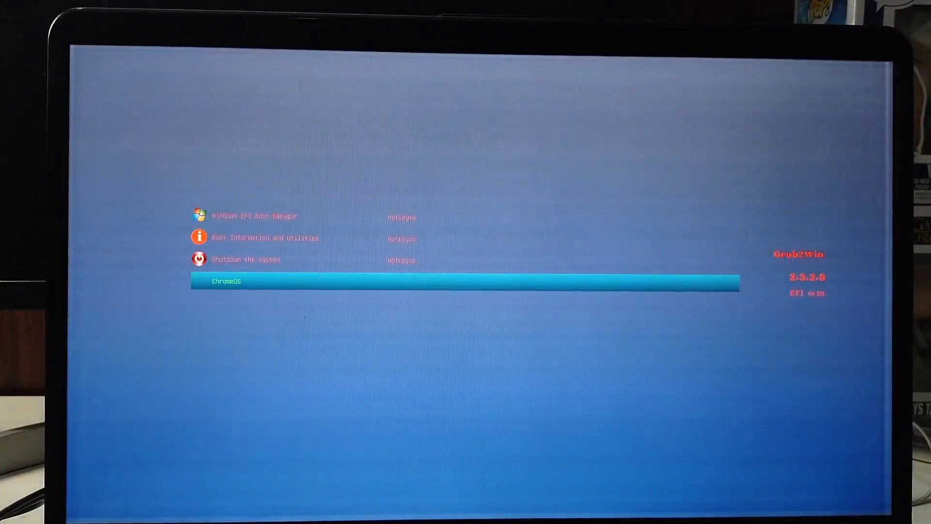
Boot the ChromeOS entry from the Grub2Win menu and continue past the network connection screen.
key(Up)
key(Up)
key(Up)
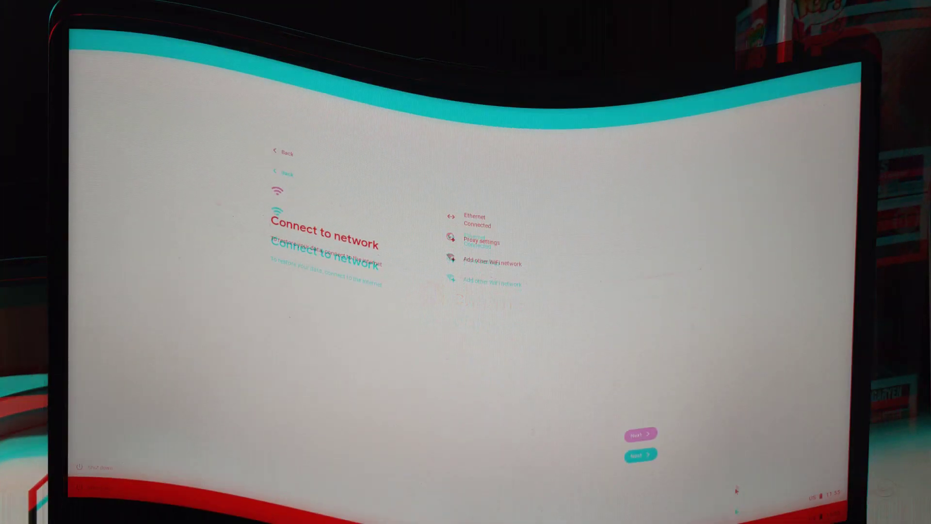
click(635, 408)
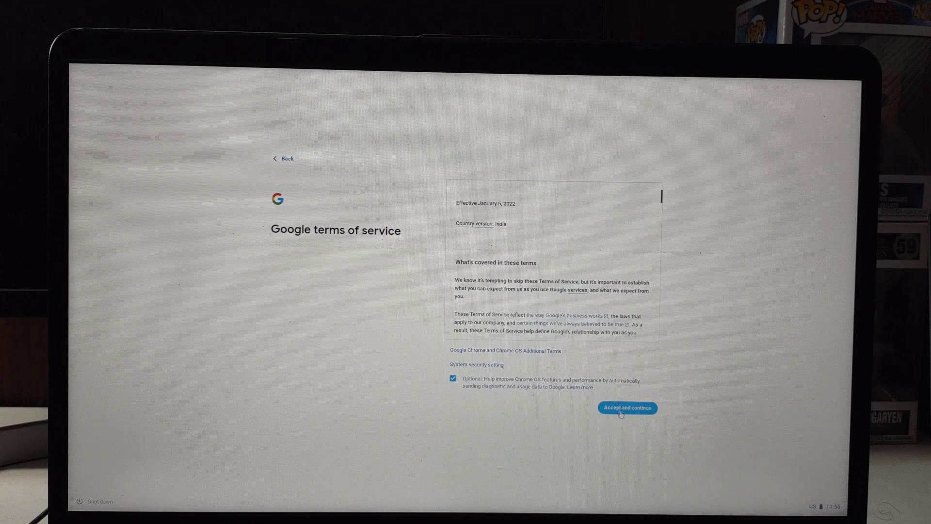
Accept the Google terms of service, close the Welcome to your Chromebook window, and check quick settings.
click(614, 407)
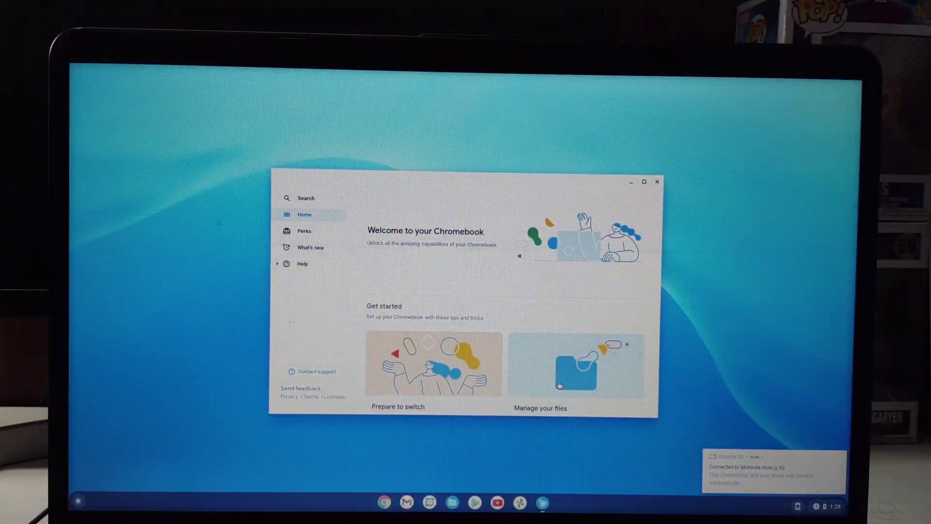
click(658, 182)
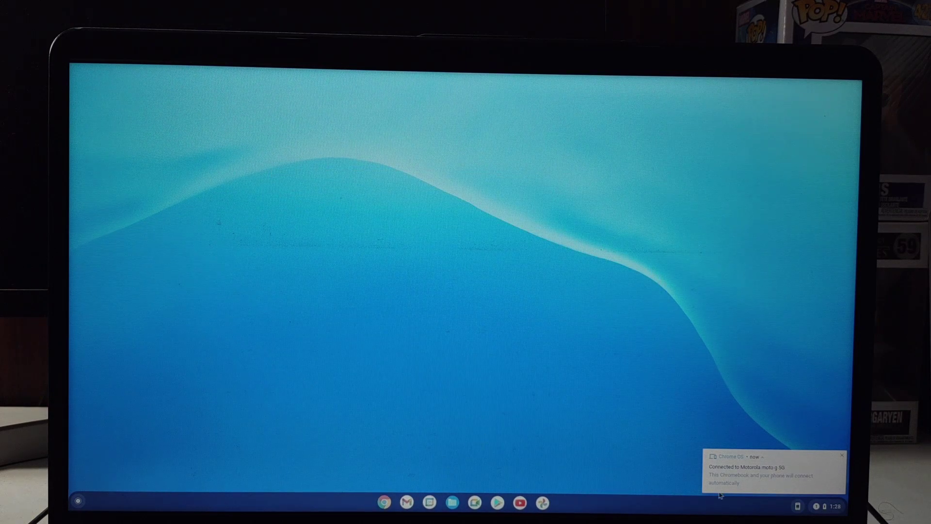
click(832, 507)
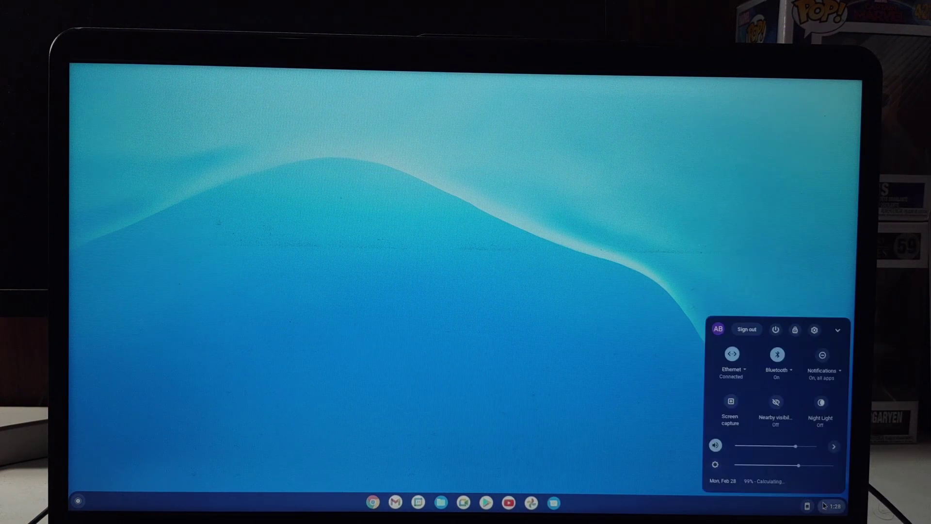
click(584, 383)
Open the app launcher, expand it to the full app grid, then return to the desktop.
key(super)
key(super)
key(super)
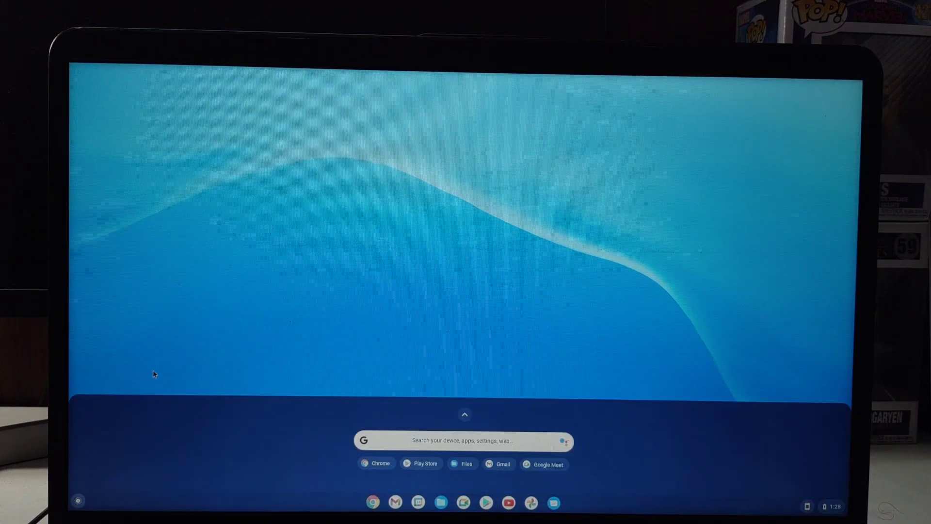
key(shift+super)
key(super)
key(super)
key(shift+super)
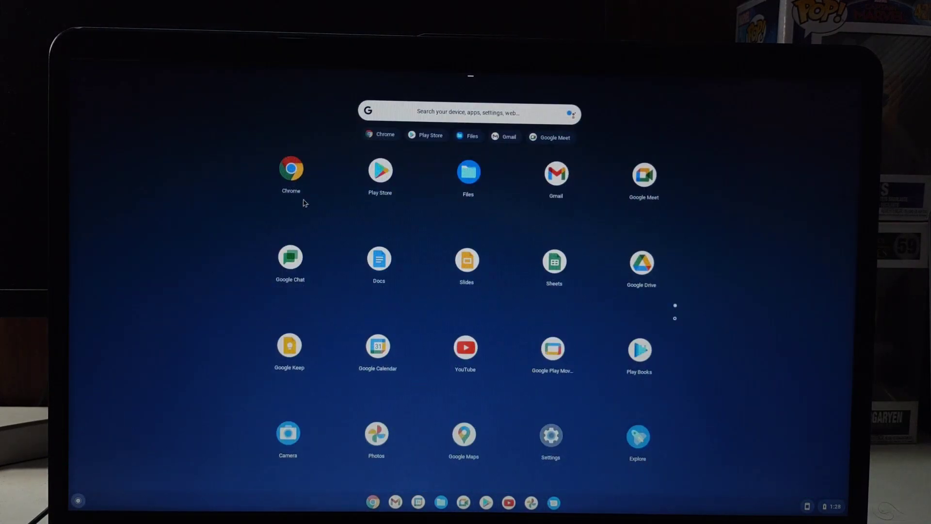
scroll(443, 315, down, 1)
key(super)
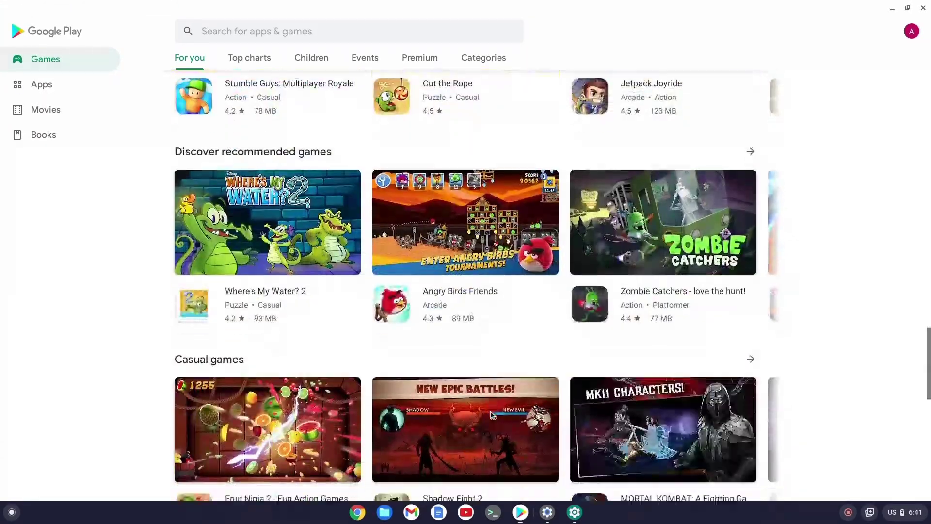
Minimize the Play Store window and briefly try the Google Assistant from the launcher.
scroll(493, 415, down, 2)
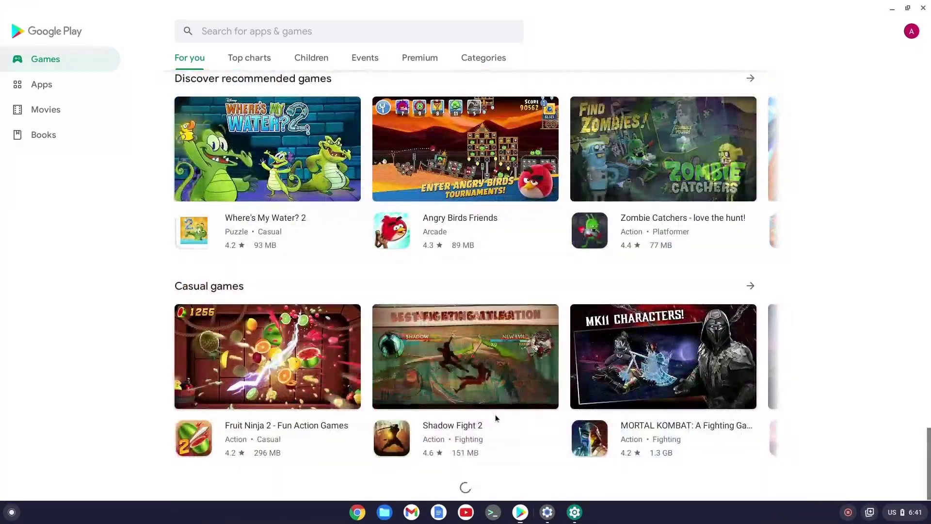
click(521, 512)
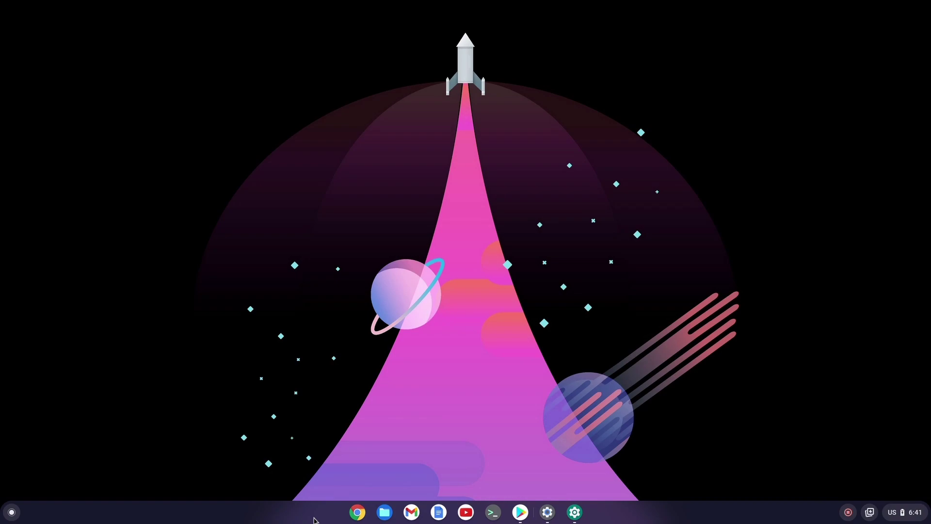
drag(314, 520, 337, 401)
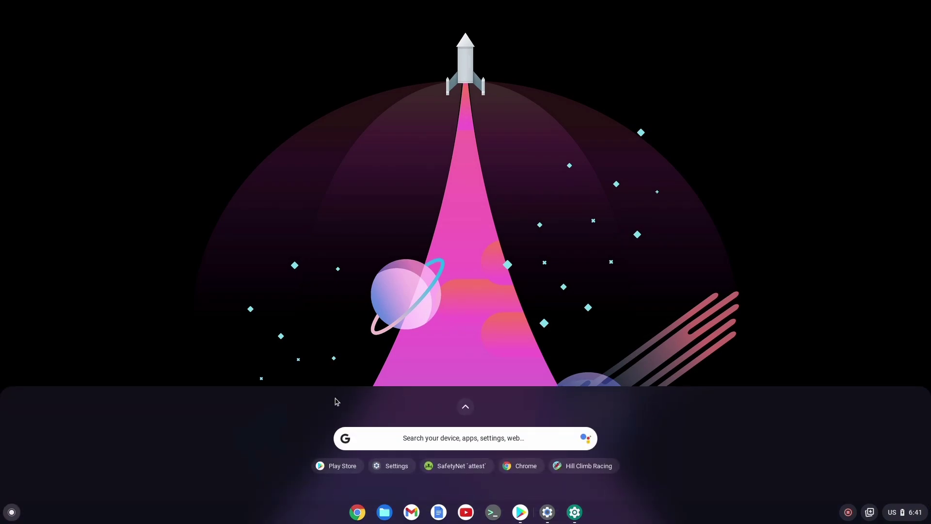
click(586, 438)
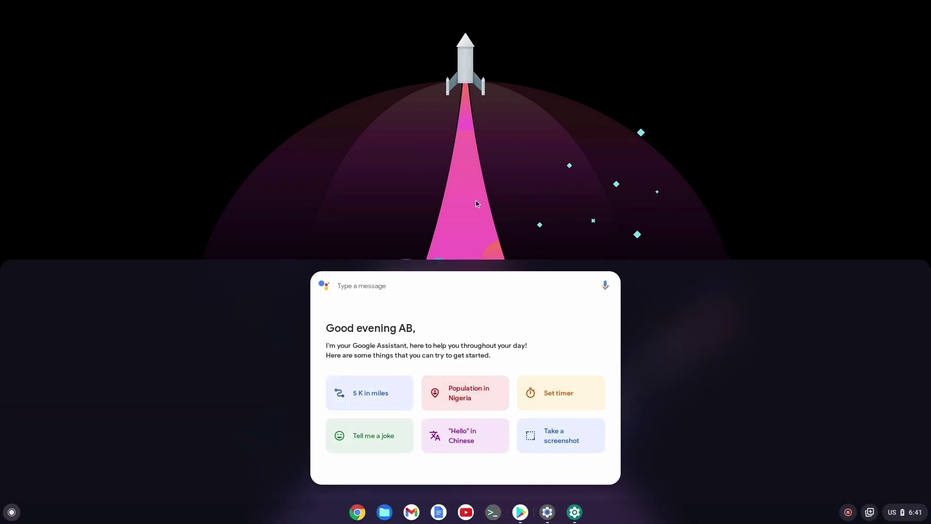
click(495, 202)
View the network connections list in quick settings, then close it.
click(892, 513)
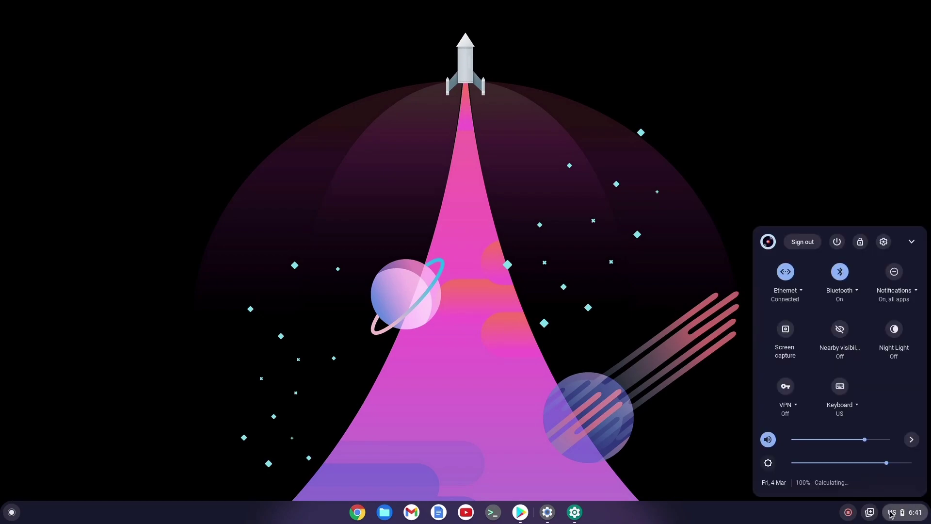
click(795, 296)
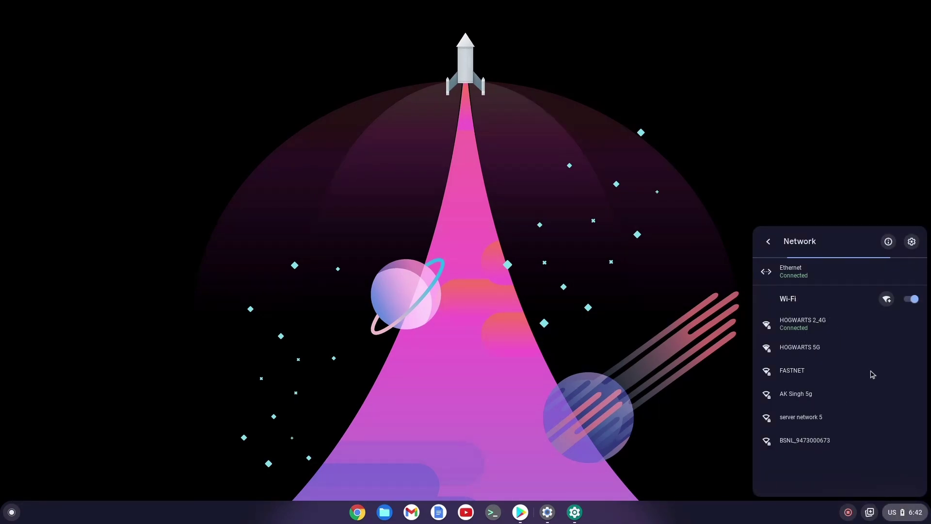
click(727, 367)
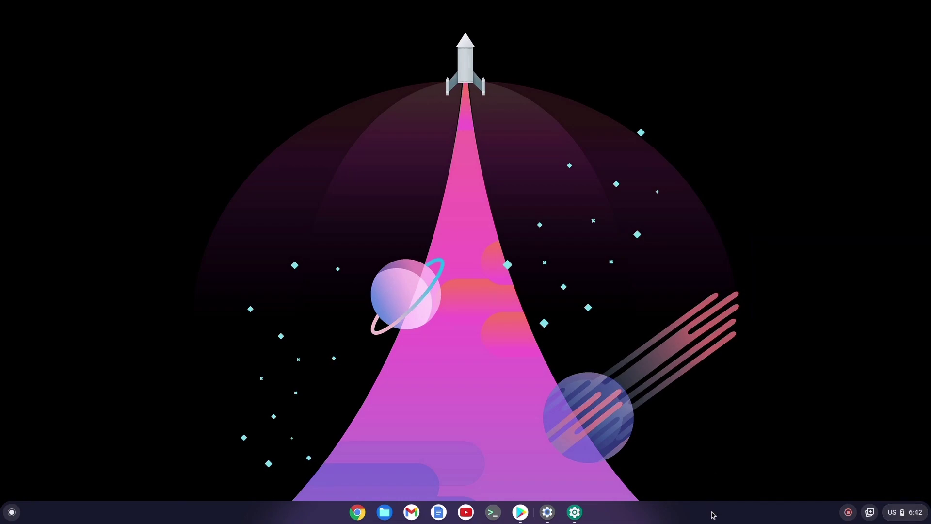
Show the full app launcher and page through the grid of Google and Android apps.
key(super)
scroll(692, 412, up, 2)
scroll(585, 347, down, 2)
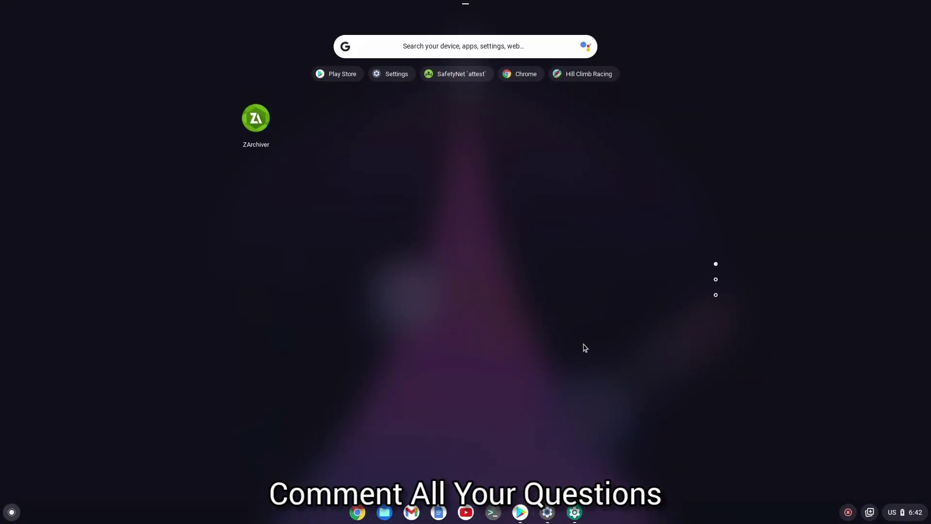
scroll(585, 348, up, 2)
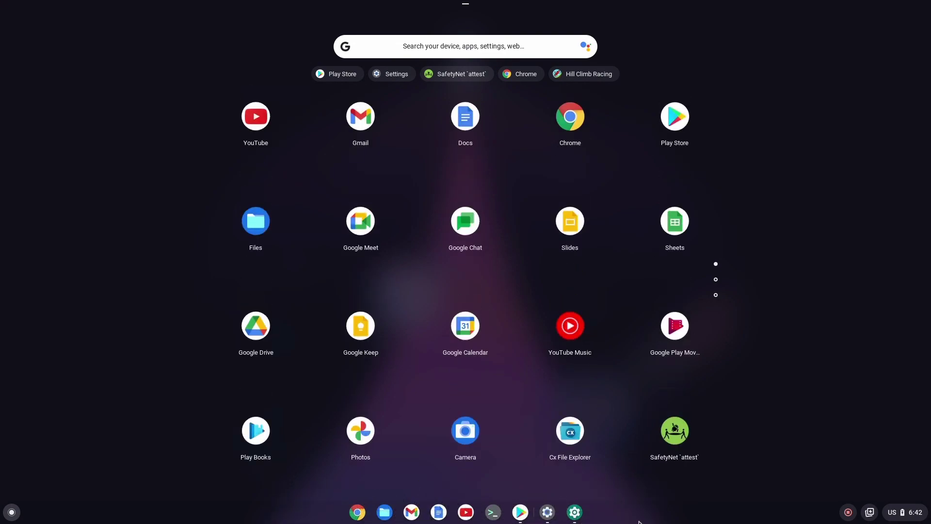